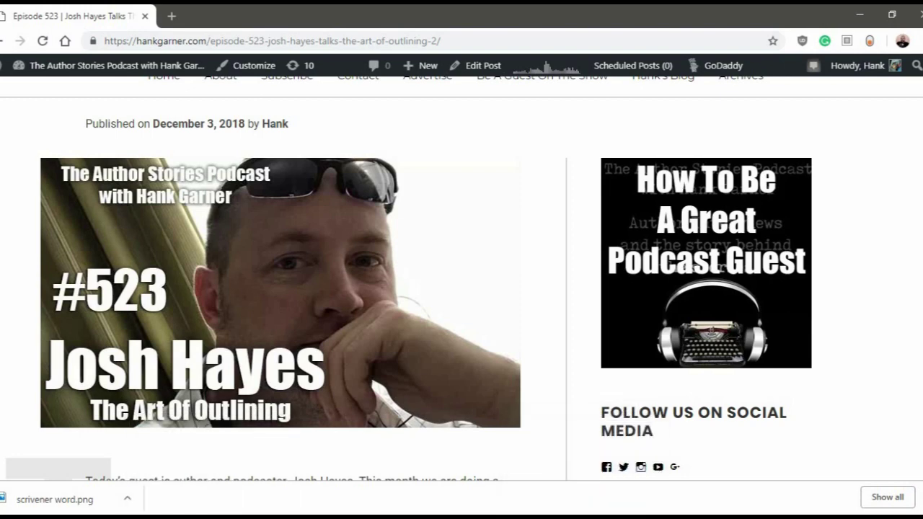
Switch from Chrome to the Document1 Word novel outline using its taskbar preview
{"action": "mouse_move", "coordinate": [310, 516]}
{"action": "left_click", "coordinate": [369, 467]}
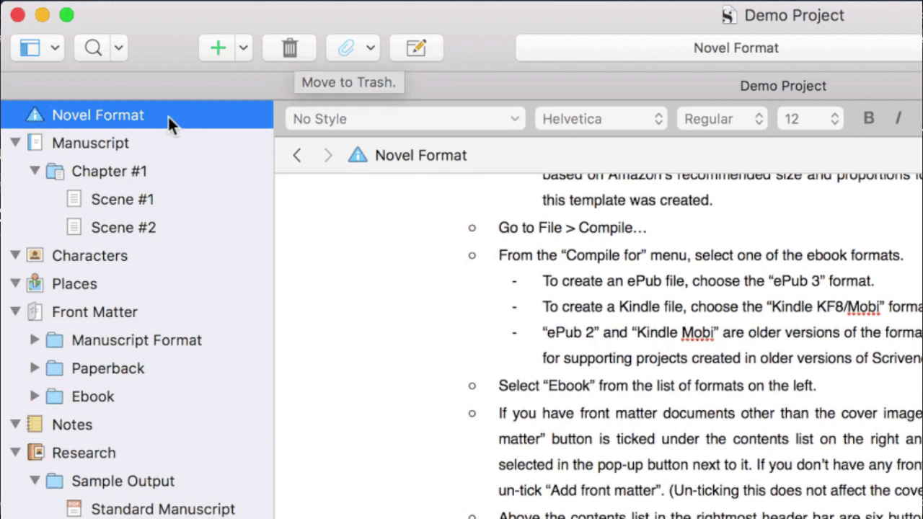
{"action": "left_click_drag", "start_coordinate": [34, 109], "coordinate": [171, 116]}
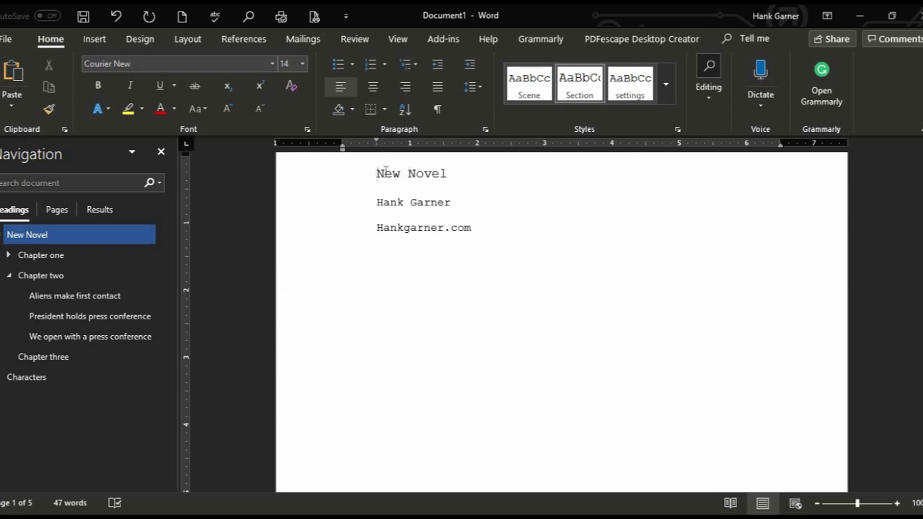
{"action": "left_click", "coordinate": [665, 84]}
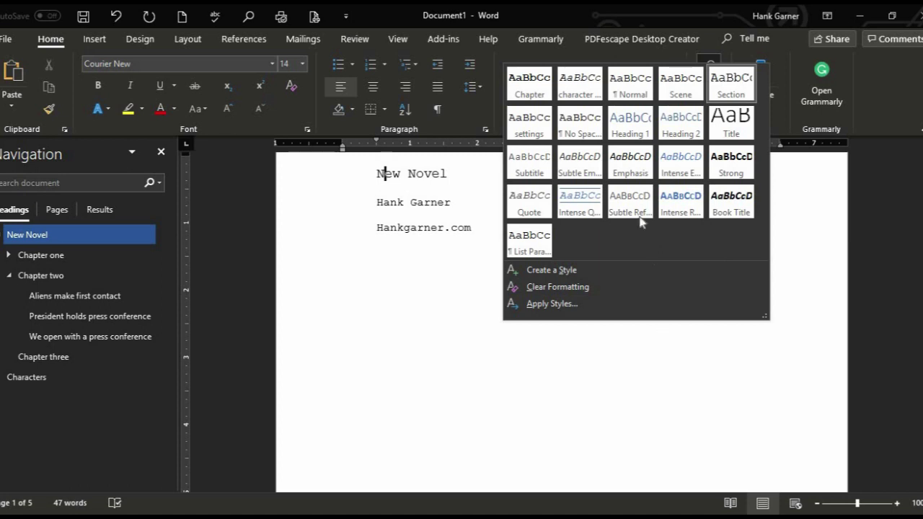
{"action": "right_click", "coordinate": [721, 91]}
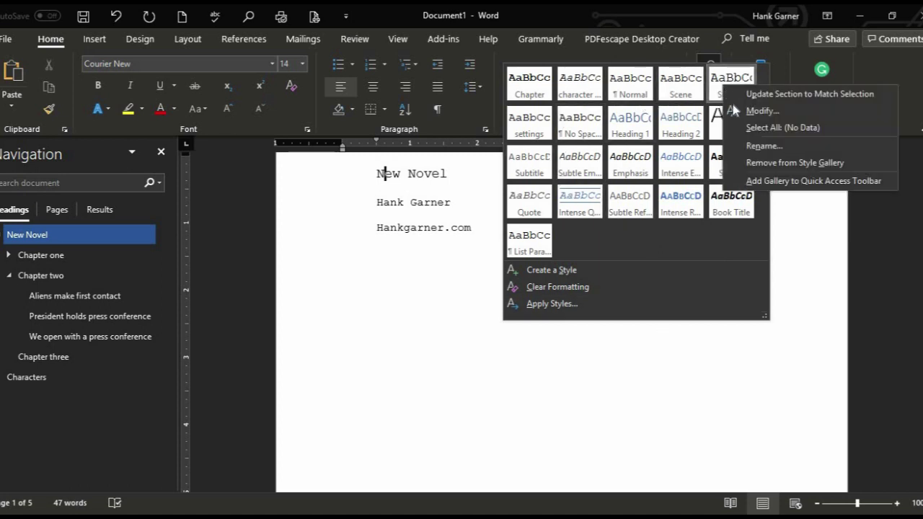
{"action": "left_click", "coordinate": [760, 111]}
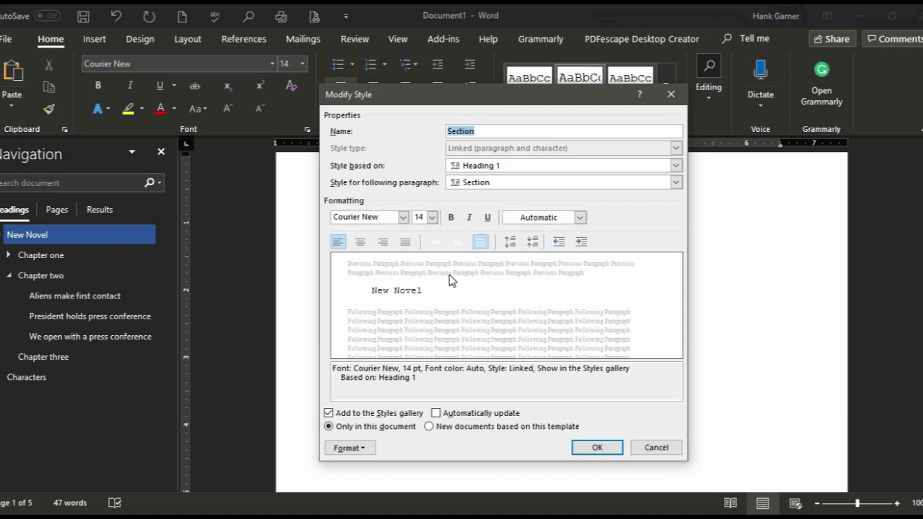
{"action": "left_click", "coordinate": [597, 447]}
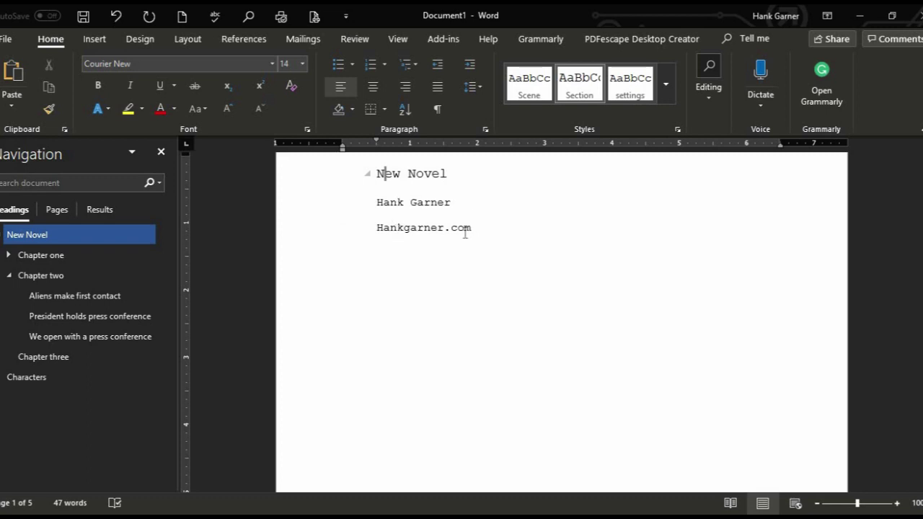
{"action": "left_click", "coordinate": [384, 204]}
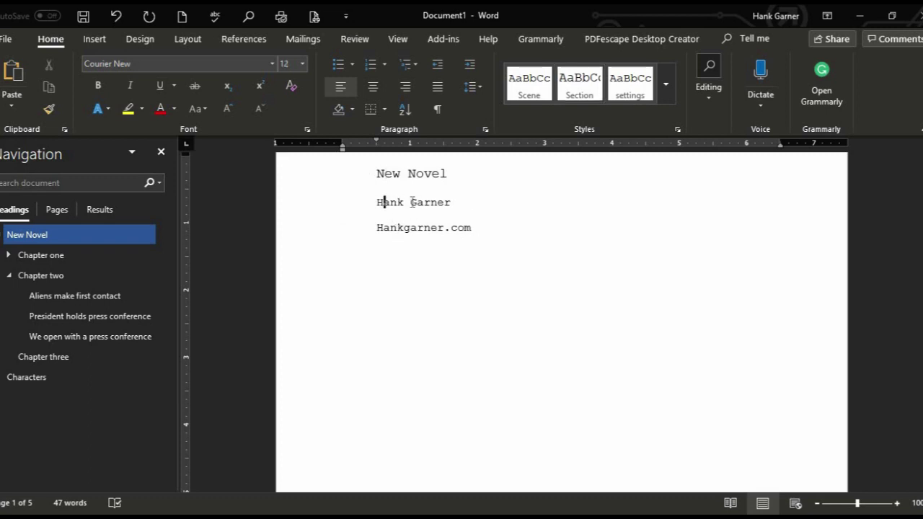
{"action": "left_click", "coordinate": [664, 94]}
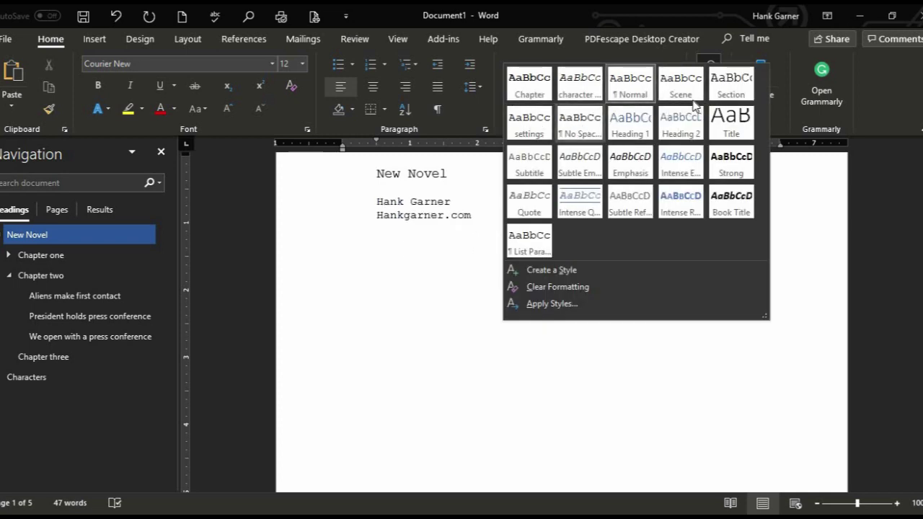
{"action": "left_click", "coordinate": [354, 291]}
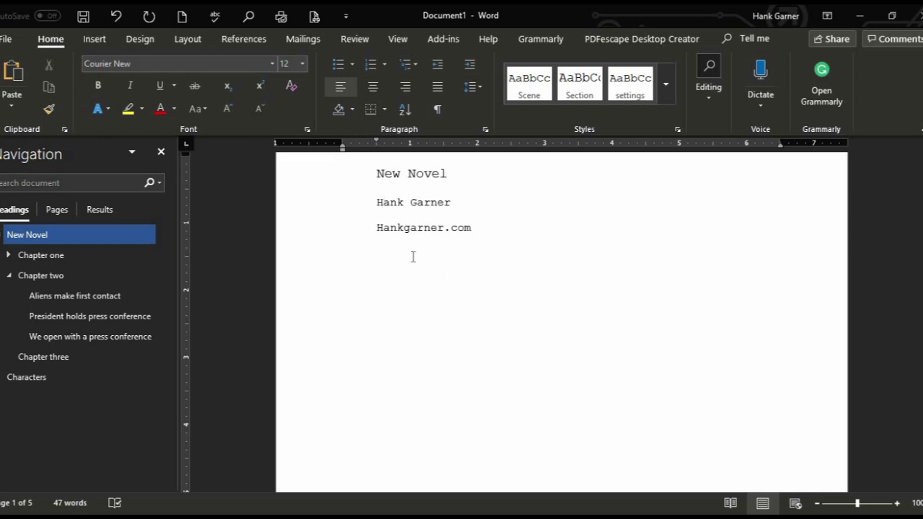
{"action": "left_click", "coordinate": [33, 257]}
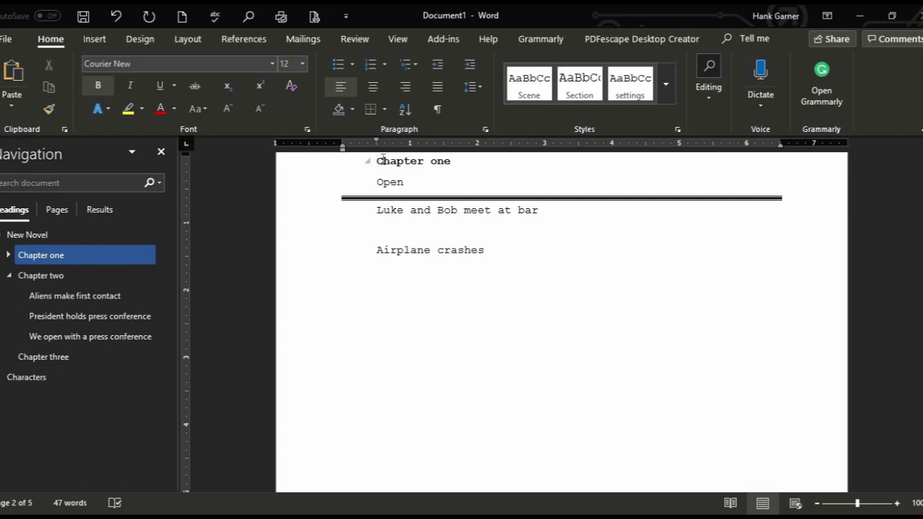
Select the Chapter one heading and review its Chapter style: Courier New 12 pt bold, based on Heading 2
{"action": "left_click_drag", "start_coordinate": [378, 161], "coordinate": [457, 161]}
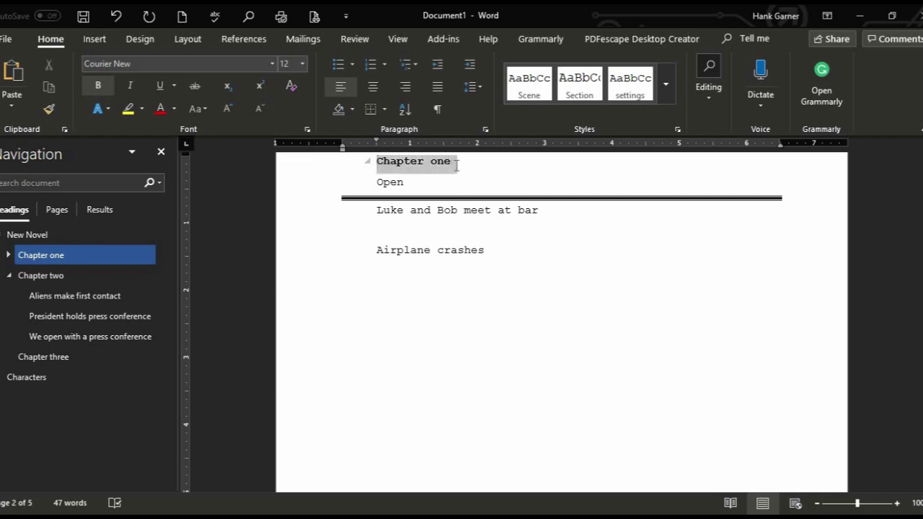
{"action": "left_click", "coordinate": [662, 88]}
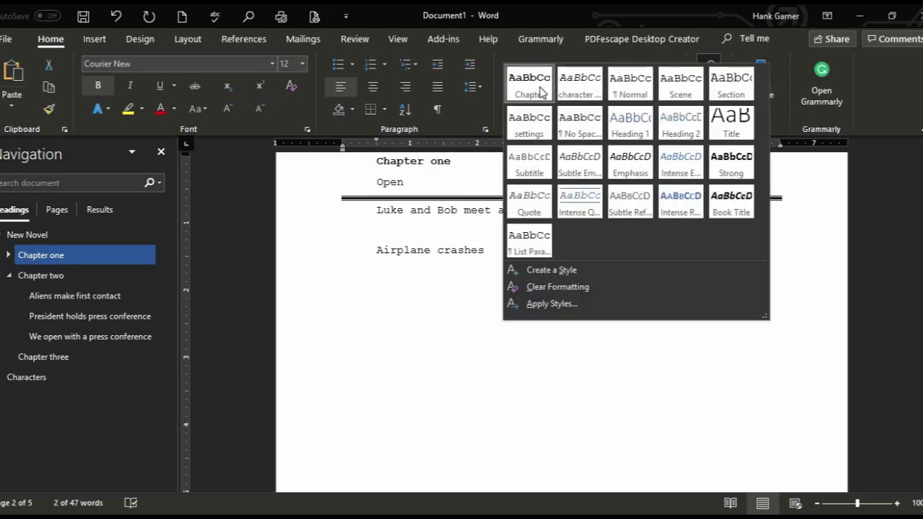
{"action": "right_click", "coordinate": [541, 92]}
{"action": "left_click", "coordinate": [568, 112]}
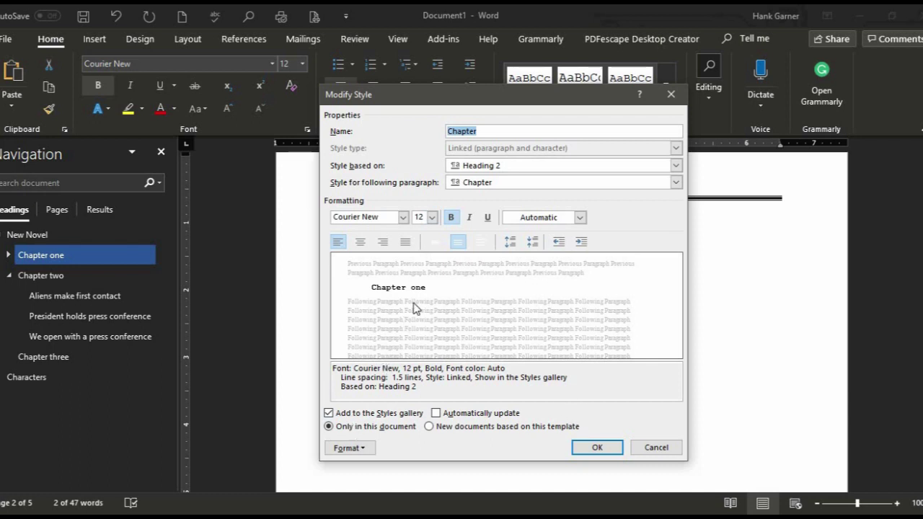
{"action": "left_click", "coordinate": [581, 449]}
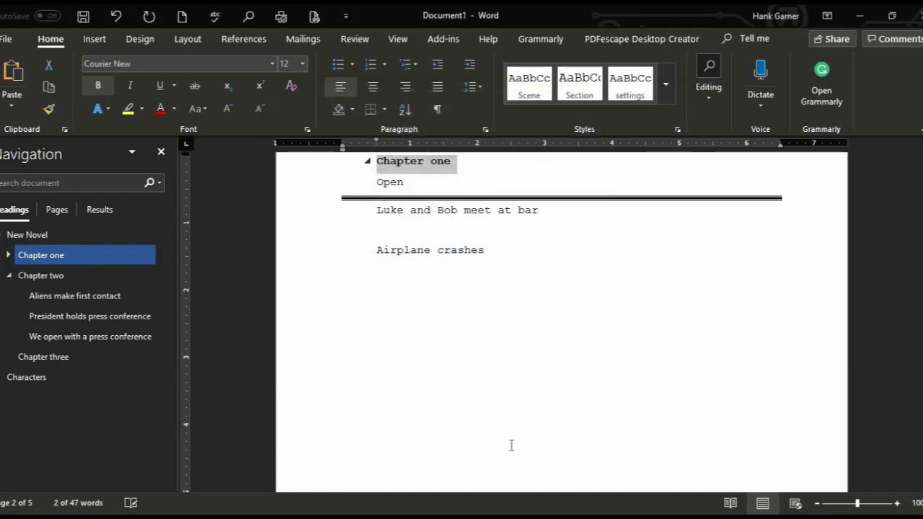
Jump via Chapter two to the Characters section and select its heading
{"action": "left_click", "coordinate": [48, 278]}
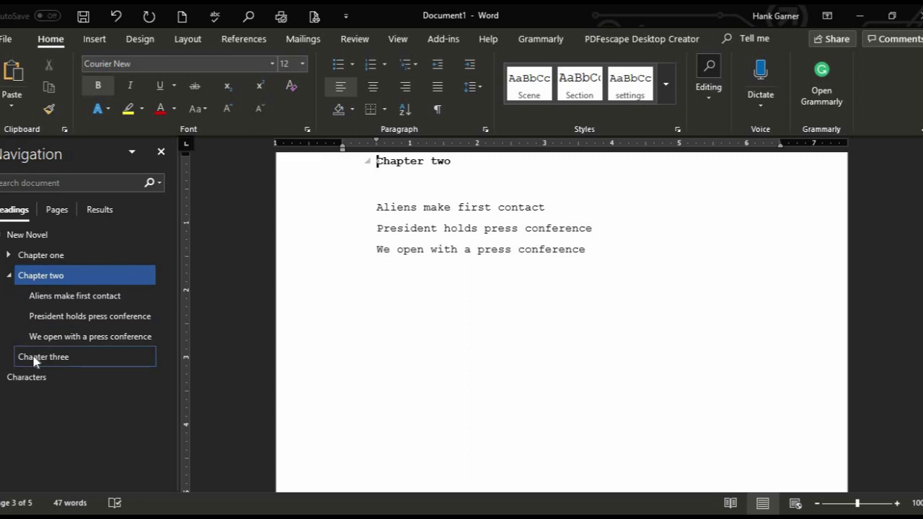
{"action": "left_click", "coordinate": [26, 380]}
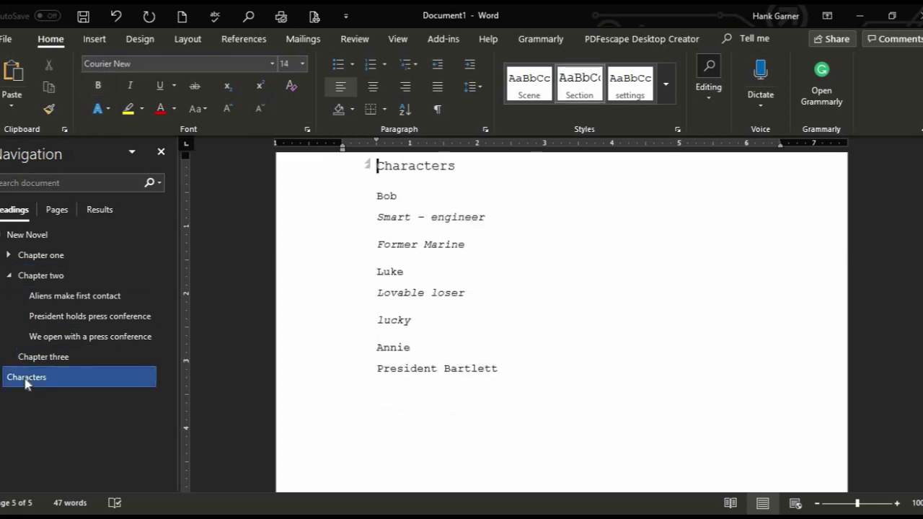
{"action": "double_click", "coordinate": [409, 165]}
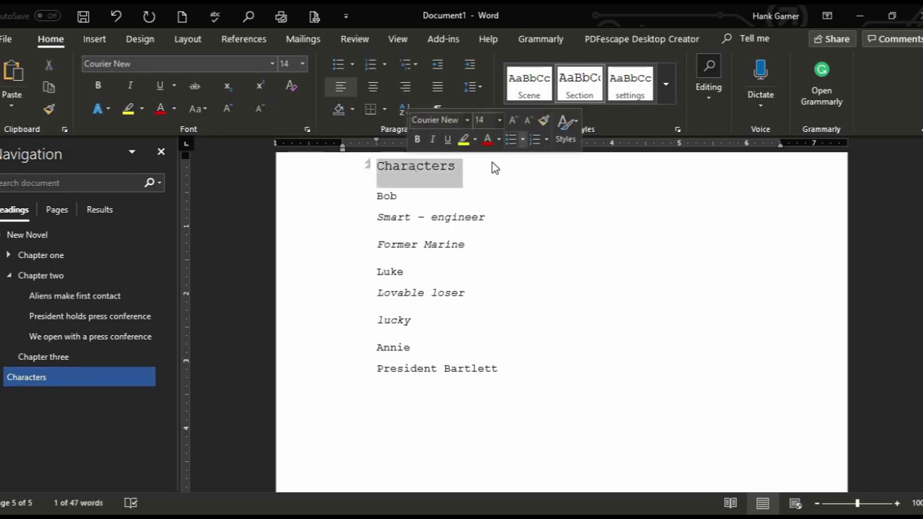
Keep the Section style (Courier New 14 pt, Heading 1) unchanged, then collapse Chapter two and New Novel
{"action": "right_click", "coordinate": [596, 98]}
{"action": "left_click", "coordinate": [612, 144]}
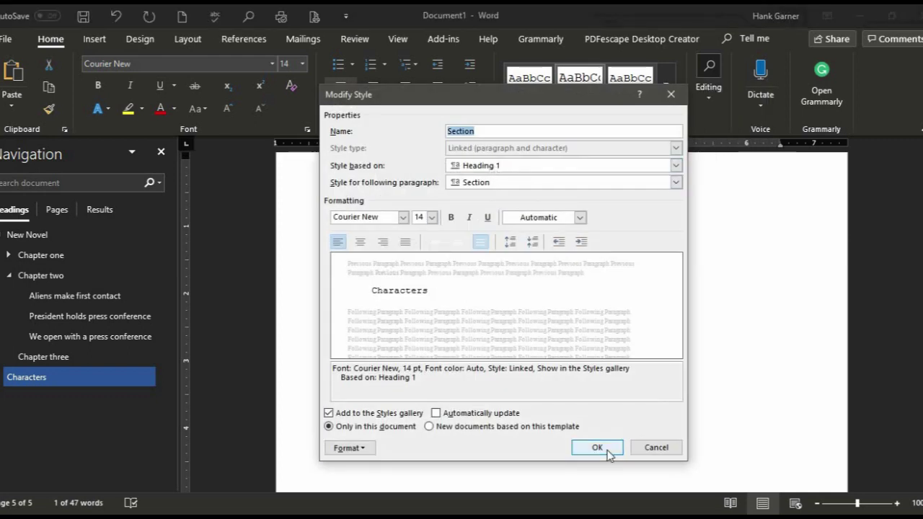
{"action": "left_click", "coordinate": [590, 447]}
{"action": "left_click", "coordinate": [9, 275]}
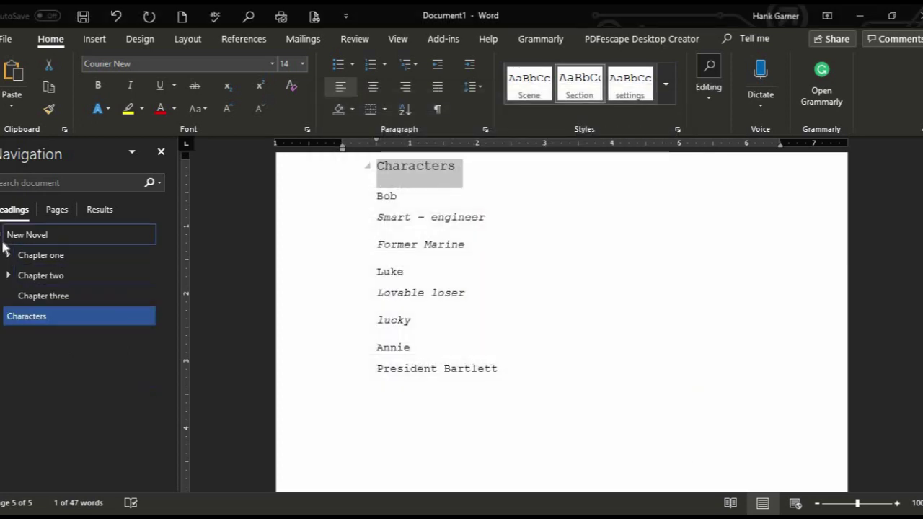
{"action": "left_click", "coordinate": [2, 235]}
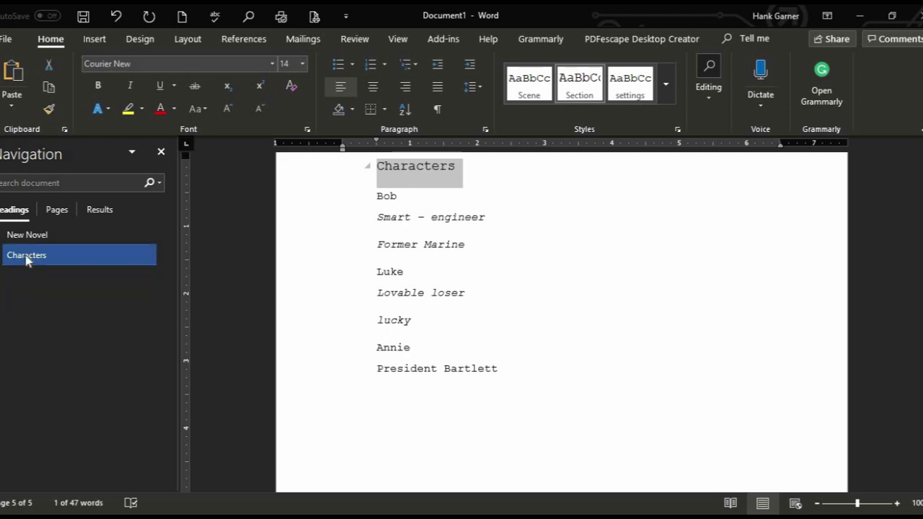
Expand Characters in the outline to show Bob's and Luke's character notes
{"action": "left_click", "coordinate": [1, 257]}
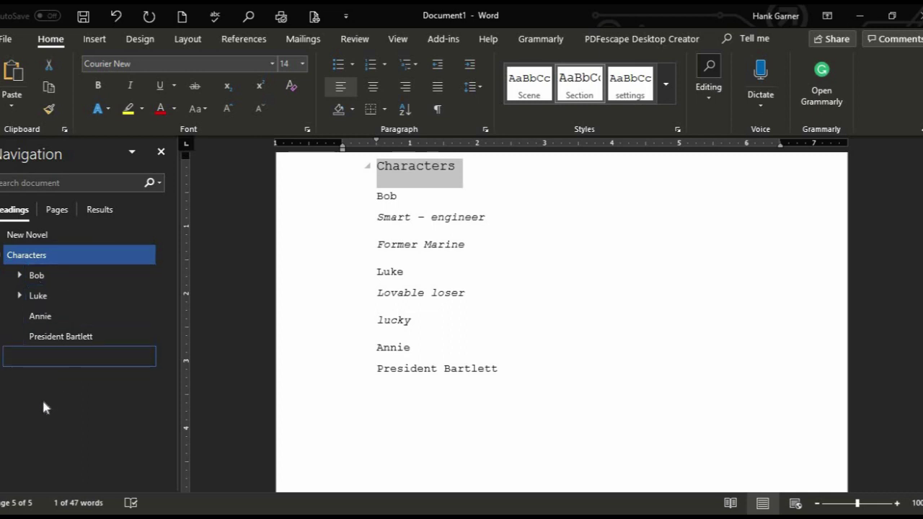
{"action": "left_click", "coordinate": [20, 275]}
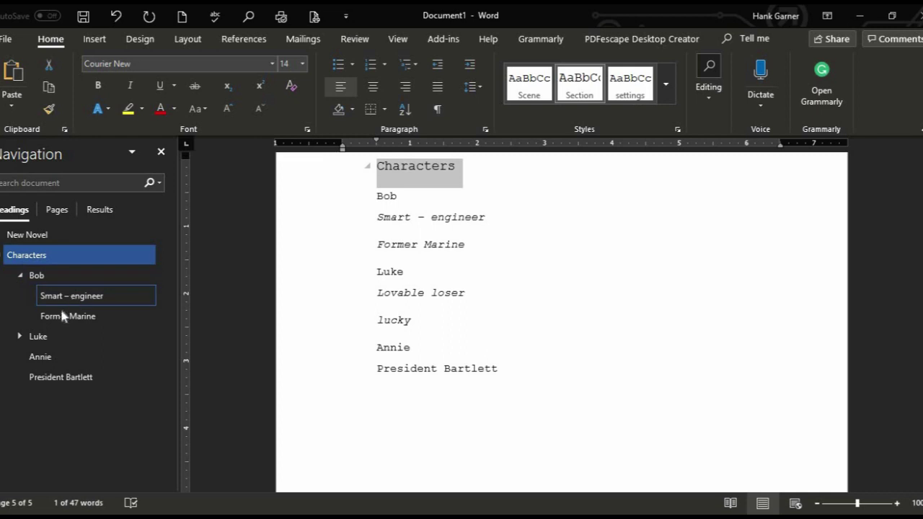
{"action": "left_click", "coordinate": [19, 337]}
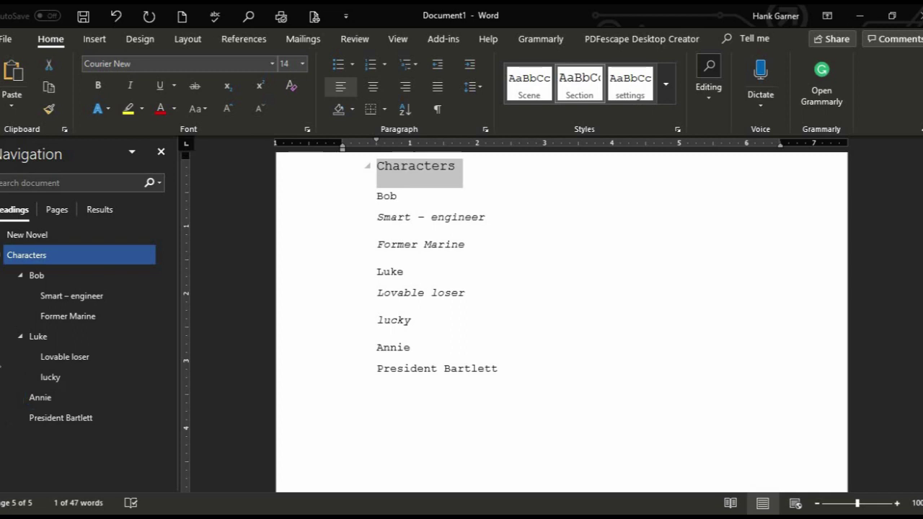
{"action": "left_click", "coordinate": [21, 275]}
{"action": "left_click", "coordinate": [21, 276]}
{"action": "right_click", "coordinate": [45, 276]}
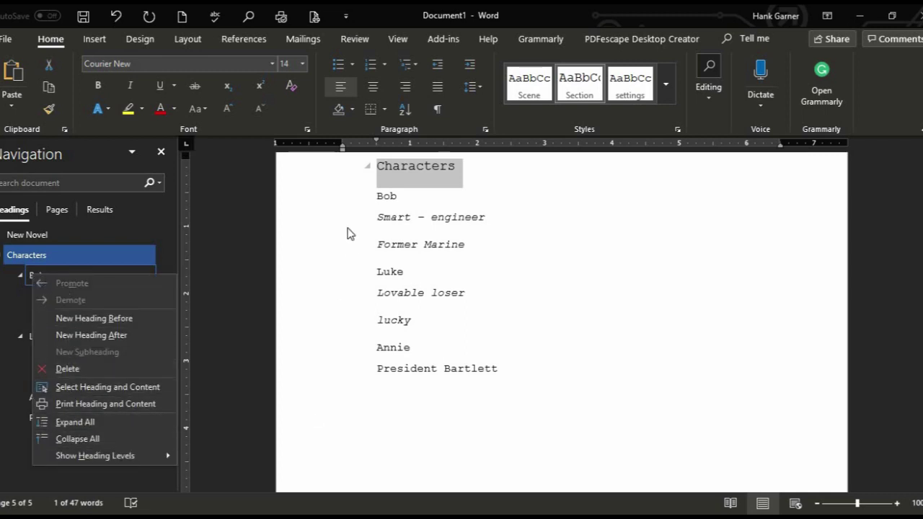
{"action": "left_click", "coordinate": [667, 84]}
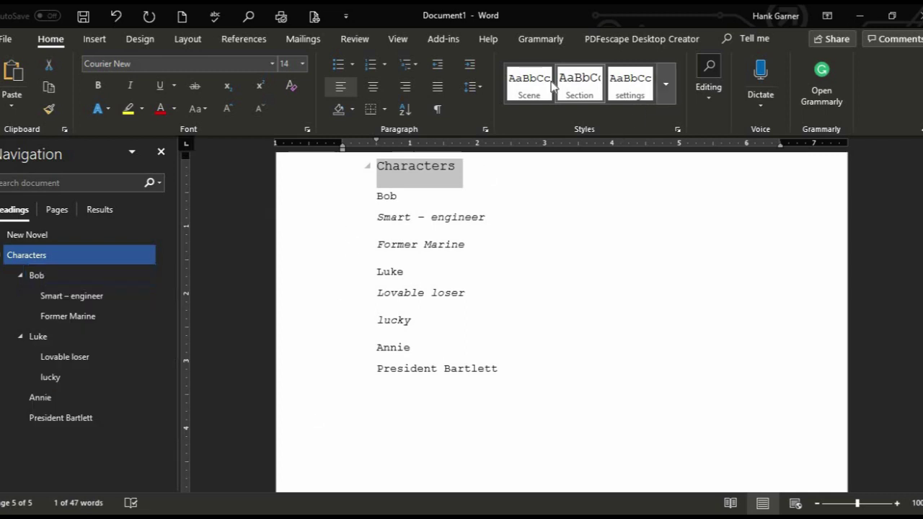
Keep the Scene style (Courier New 12 pt, Heading 3) and re-show Chapters one to three under New Novel
{"action": "left_click", "coordinate": [667, 85]}
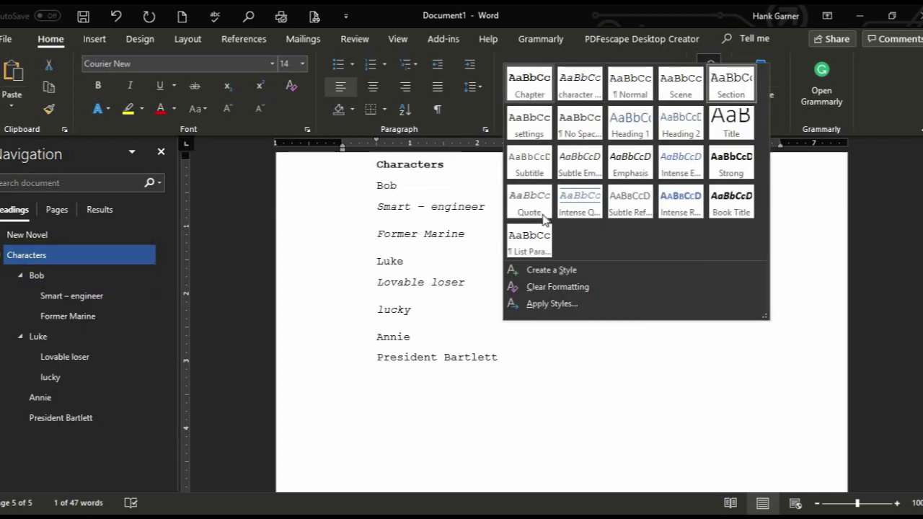
{"action": "right_click", "coordinate": [667, 92]}
{"action": "left_click", "coordinate": [698, 110]}
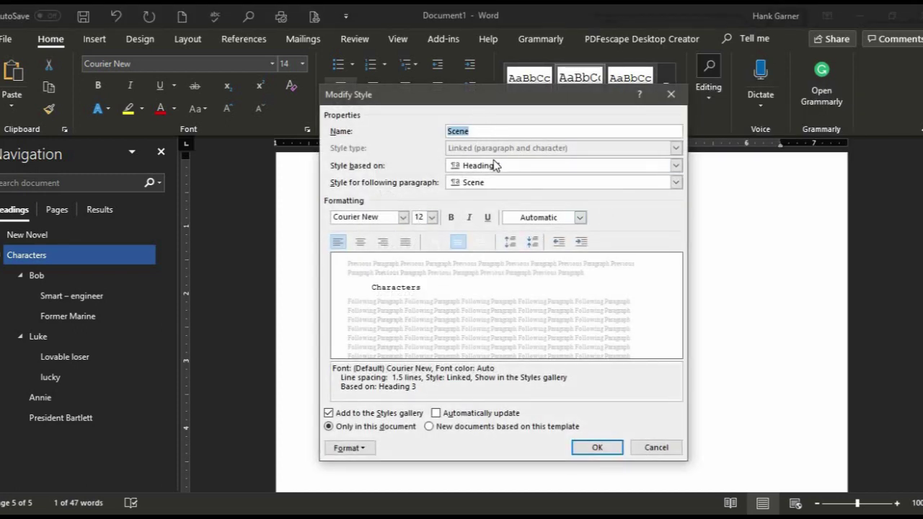
{"action": "left_click", "coordinate": [598, 447]}
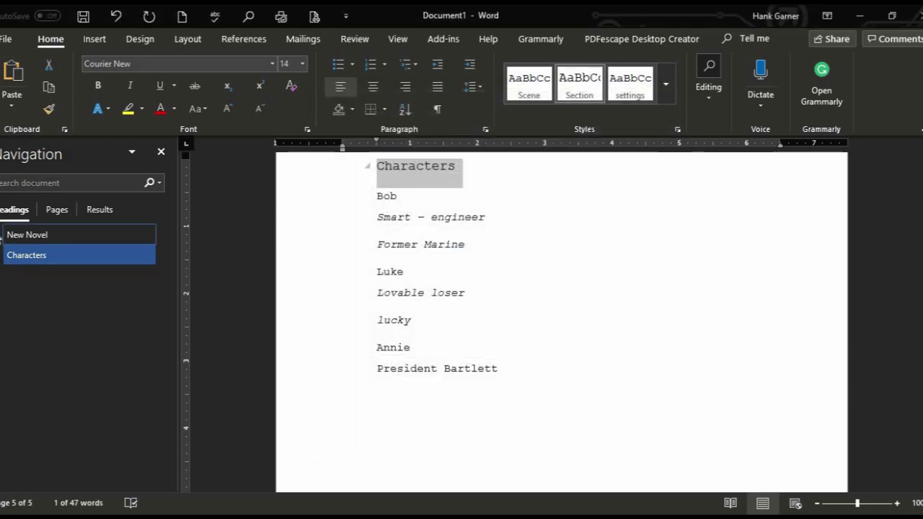
{"action": "left_click", "coordinate": [2, 235]}
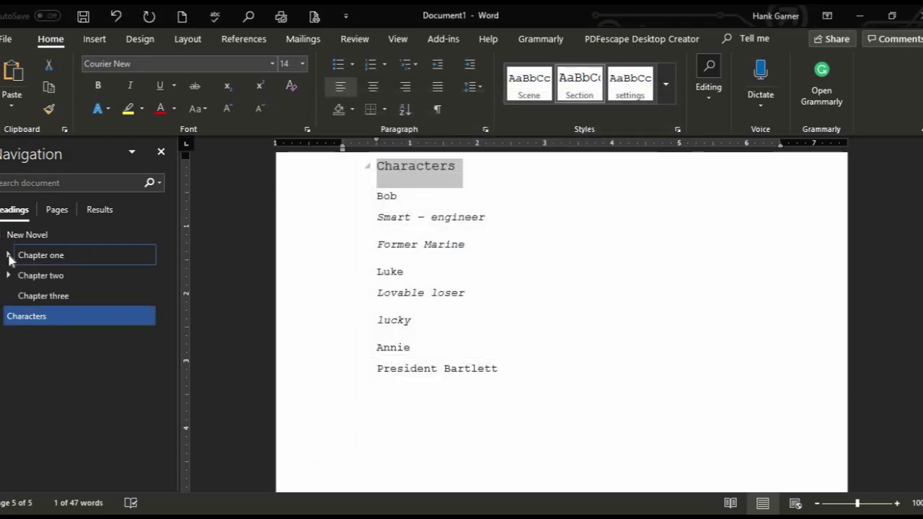
Expand Chapter one and Chapter two, collapse Bob's details, and go to the Open scene
{"action": "left_click", "coordinate": [9, 257]}
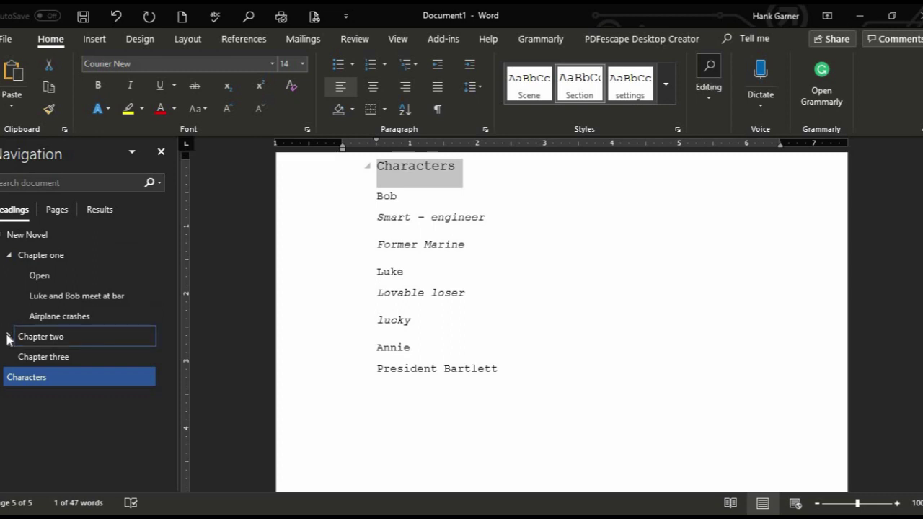
{"action": "left_click", "coordinate": [8, 337]}
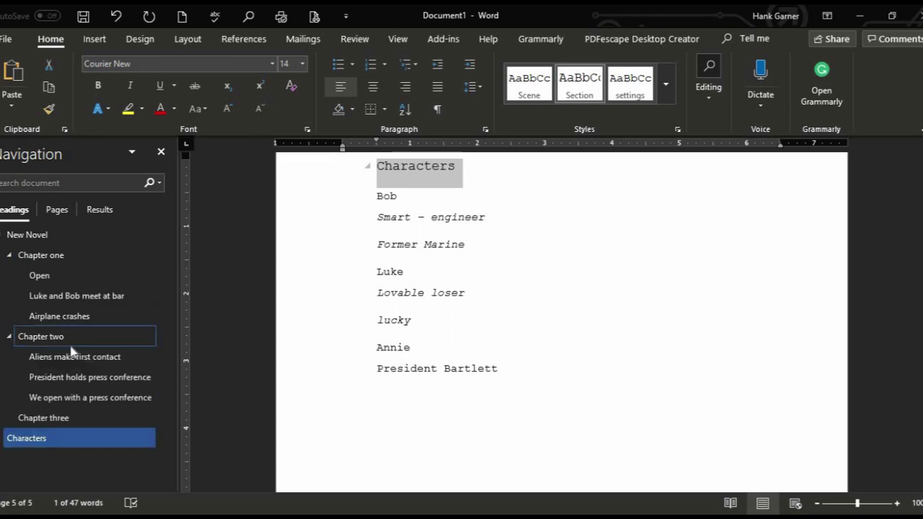
{"action": "right_click", "coordinate": [40, 280]}
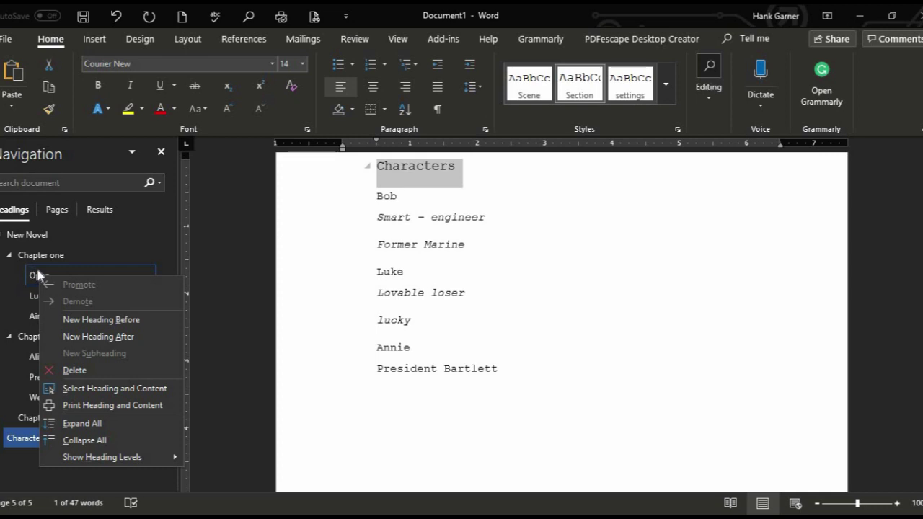
{"action": "left_click", "coordinate": [33, 275]}
{"action": "left_click", "coordinate": [1, 441]}
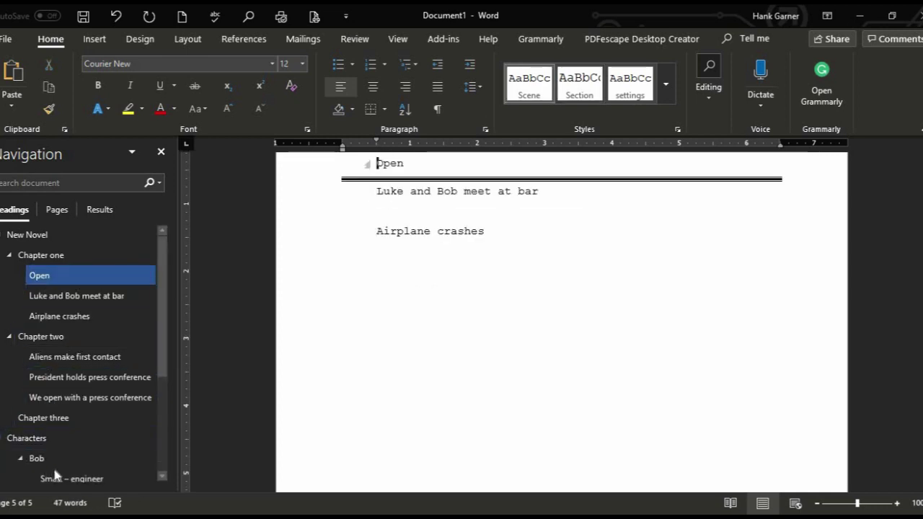
{"action": "left_click", "coordinate": [21, 459]}
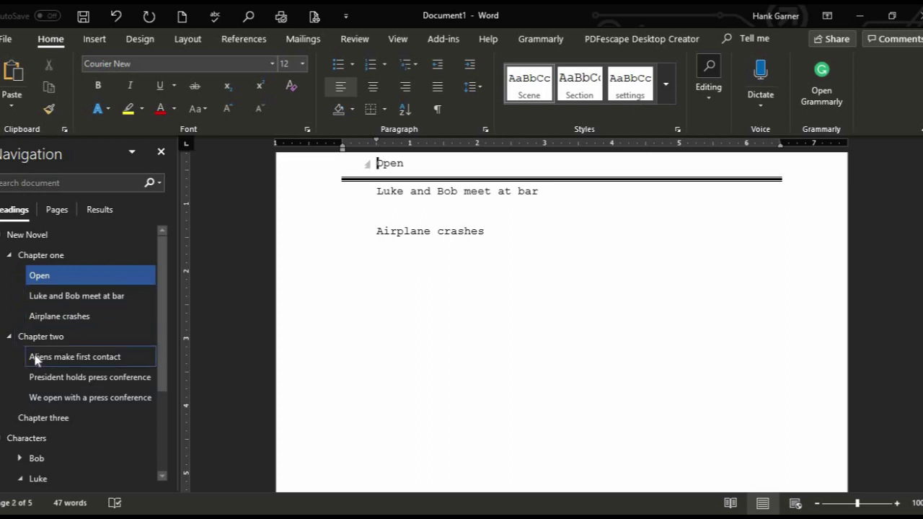
{"action": "scroll", "coordinate": [36, 339], "scroll_direction": "down", "scroll_amount": 1}
{"action": "left_click", "coordinate": [46, 280]}
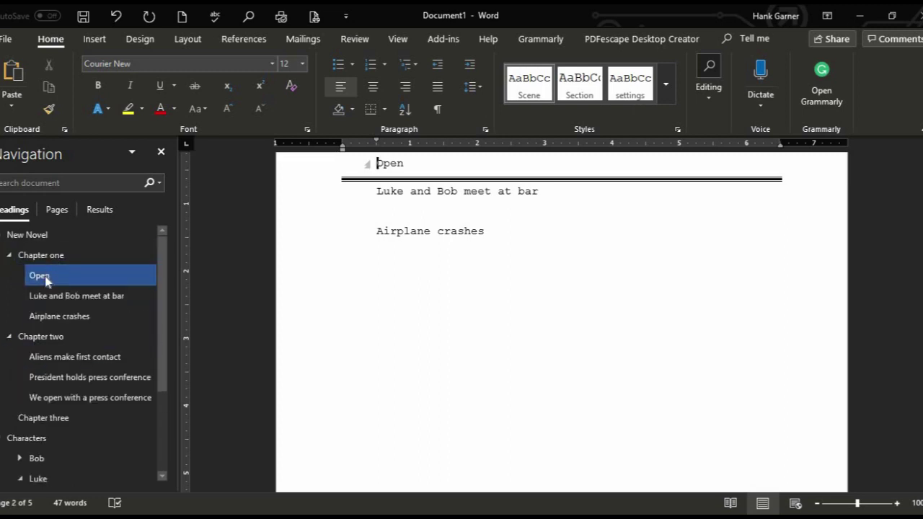
Confirm the Scene style settings unchanged and collapse Luke's details in the outline
{"action": "right_click", "coordinate": [523, 85]}
{"action": "left_click", "coordinate": [561, 111]}
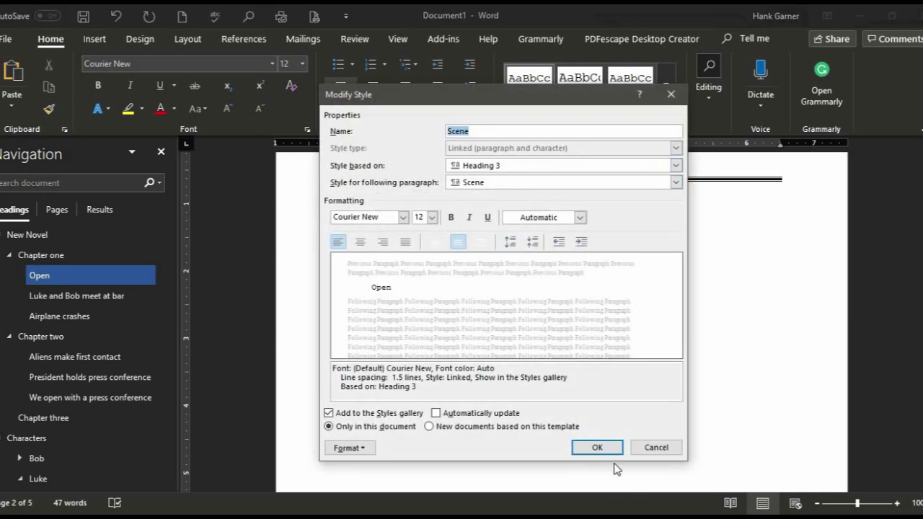
{"action": "left_click", "coordinate": [598, 447]}
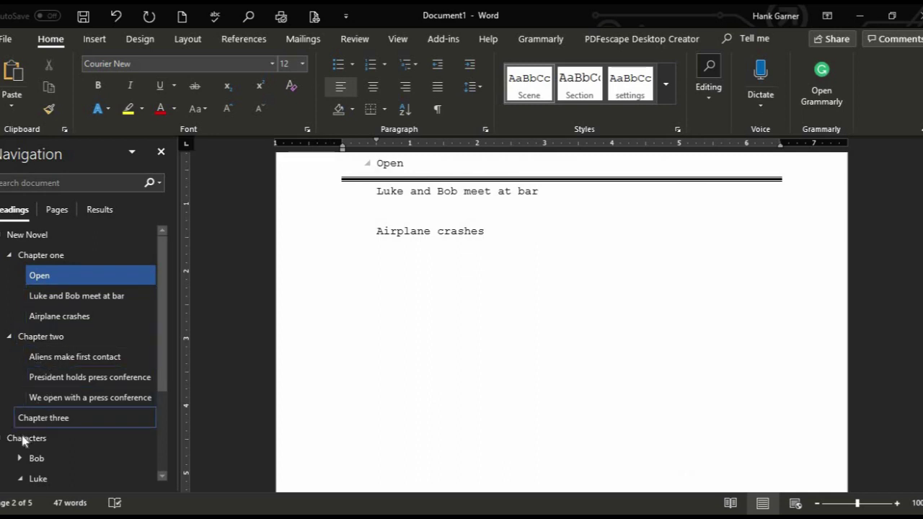
{"action": "scroll", "coordinate": [77, 446], "scroll_direction": "down", "scroll_amount": 2}
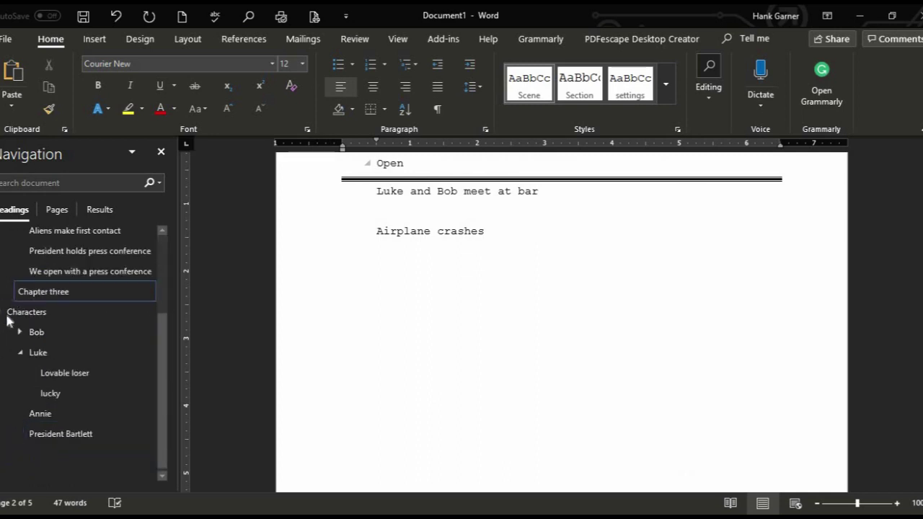
{"action": "left_click", "coordinate": [20, 352]}
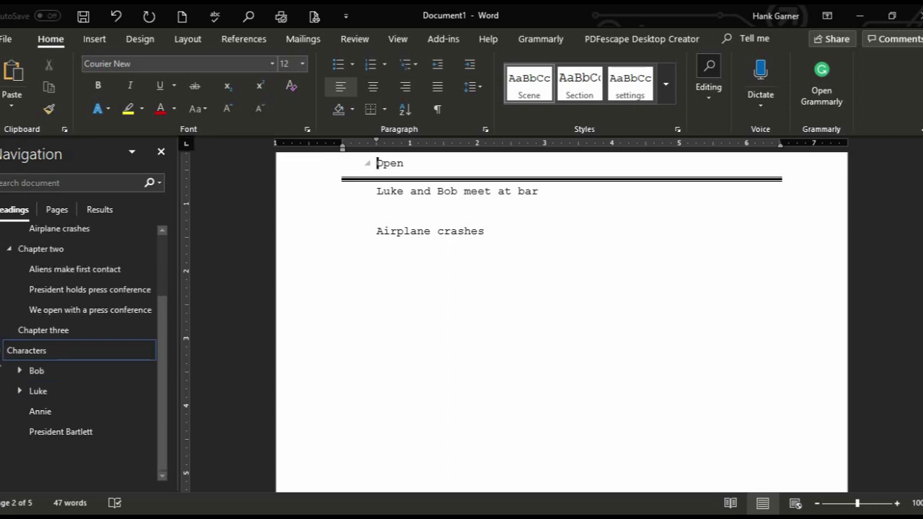
{"action": "scroll", "coordinate": [22, 302], "scroll_direction": "up", "scroll_amount": 1}
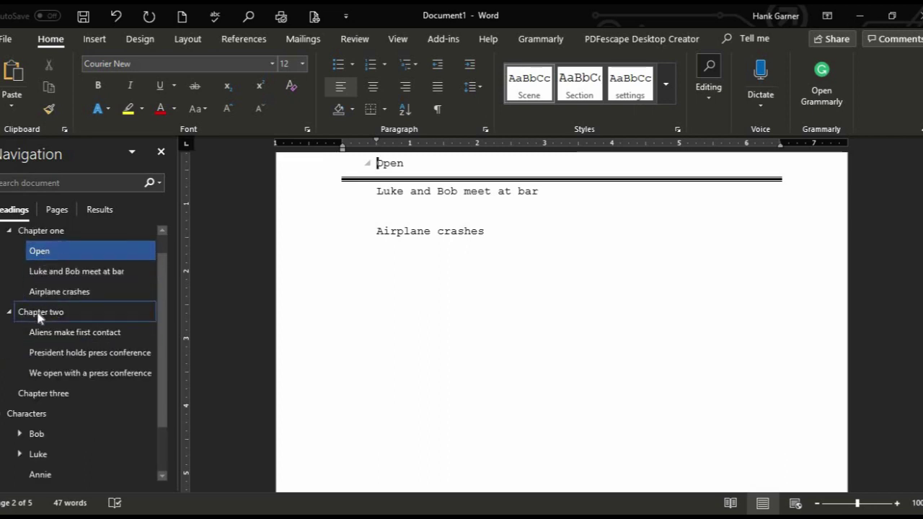
Review the Chapter style settings and keep them unchanged
{"action": "left_click", "coordinate": [665, 94]}
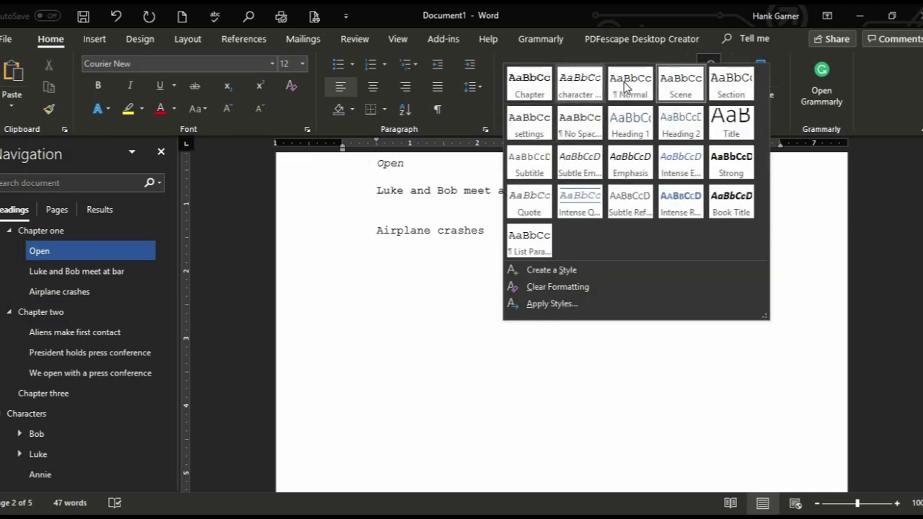
{"action": "right_click", "coordinate": [542, 82]}
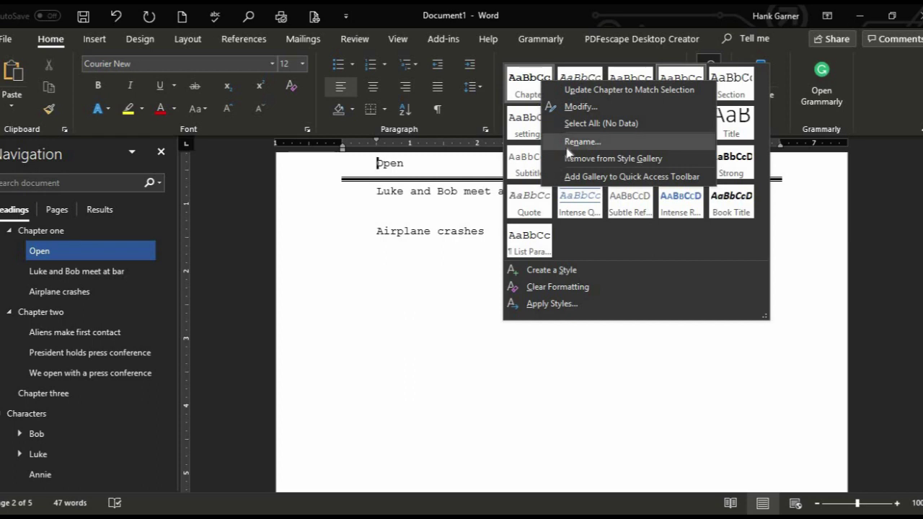
{"action": "left_click", "coordinate": [573, 108]}
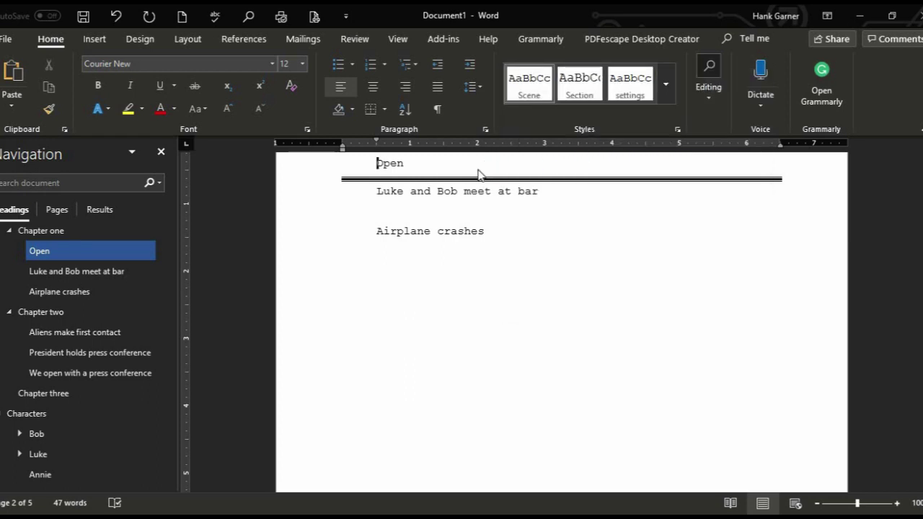
{"action": "left_click", "coordinate": [598, 449]}
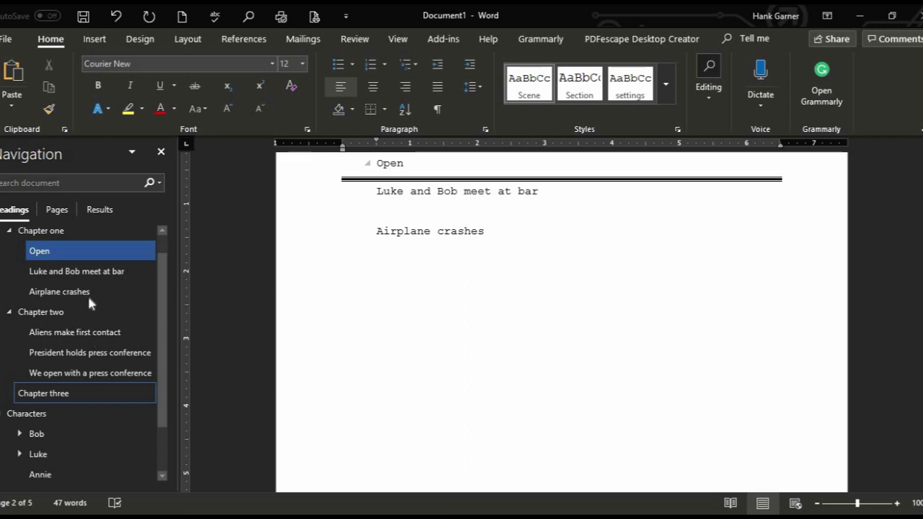
Drag the 'Luke and Bob meet at bar' scene under Chapter three in the Navigation pane
{"action": "left_click_drag", "start_coordinate": [68, 273], "coordinate": [66, 405]}
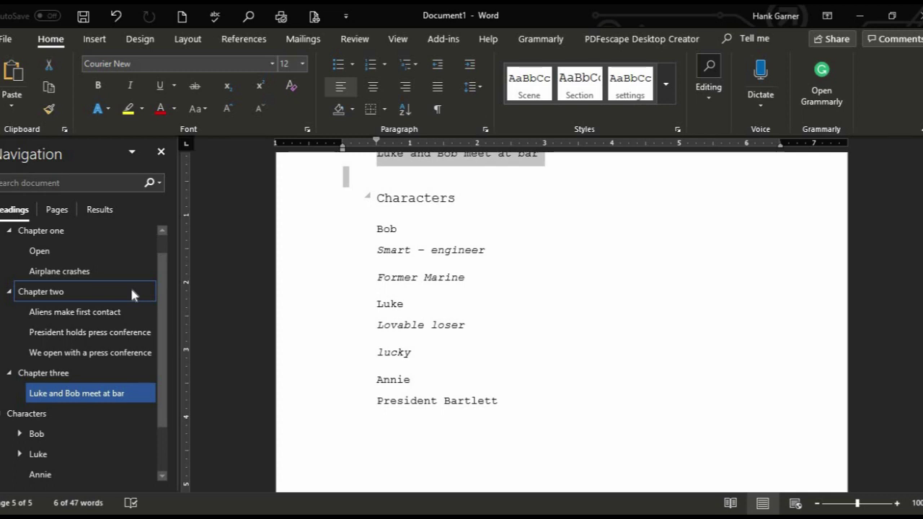
Collapse all three chapters and Characters, then re-expand Chapters one, two and three
{"action": "left_click", "coordinate": [8, 231]}
{"action": "left_click", "coordinate": [8, 251]}
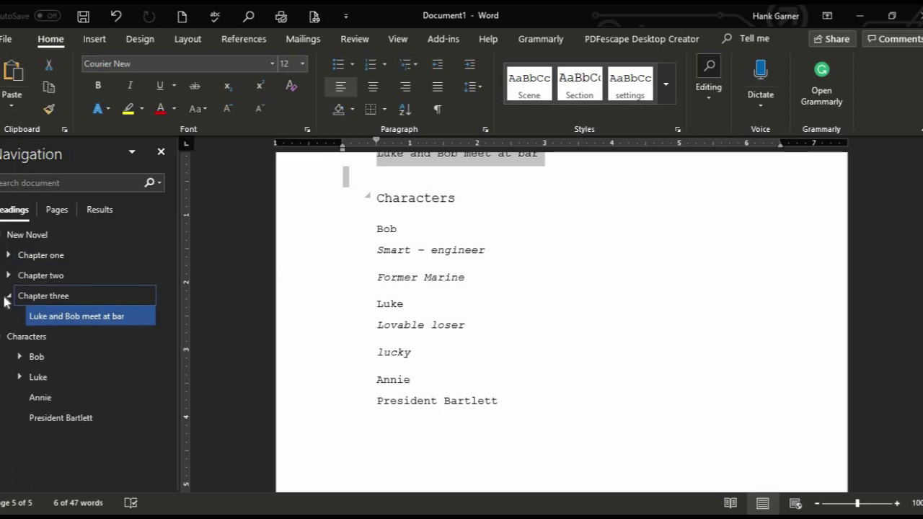
{"action": "left_click", "coordinate": [7, 297]}
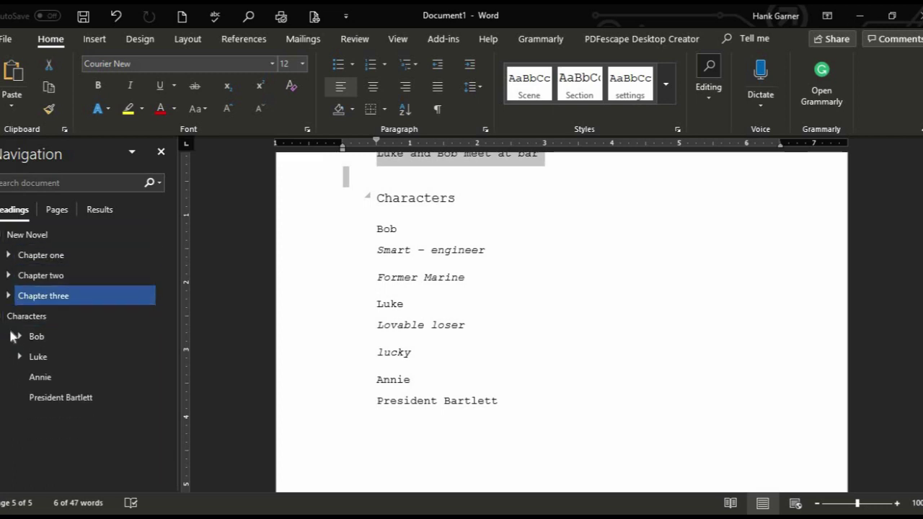
{"action": "left_click", "coordinate": [1, 319]}
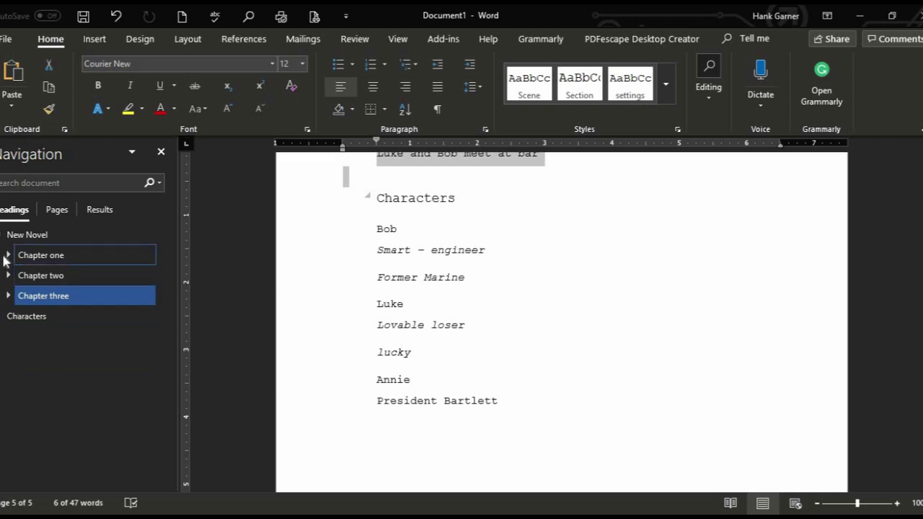
{"action": "left_click", "coordinate": [8, 255]}
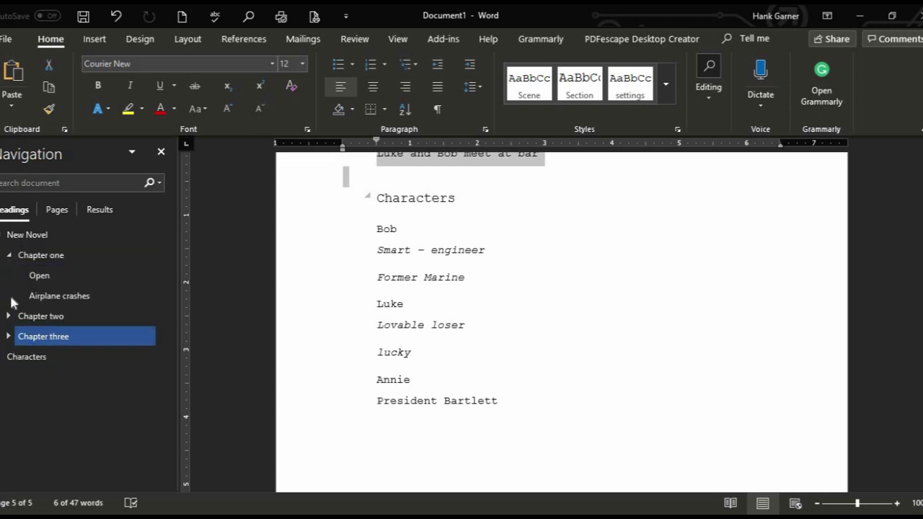
{"action": "left_click", "coordinate": [8, 317]}
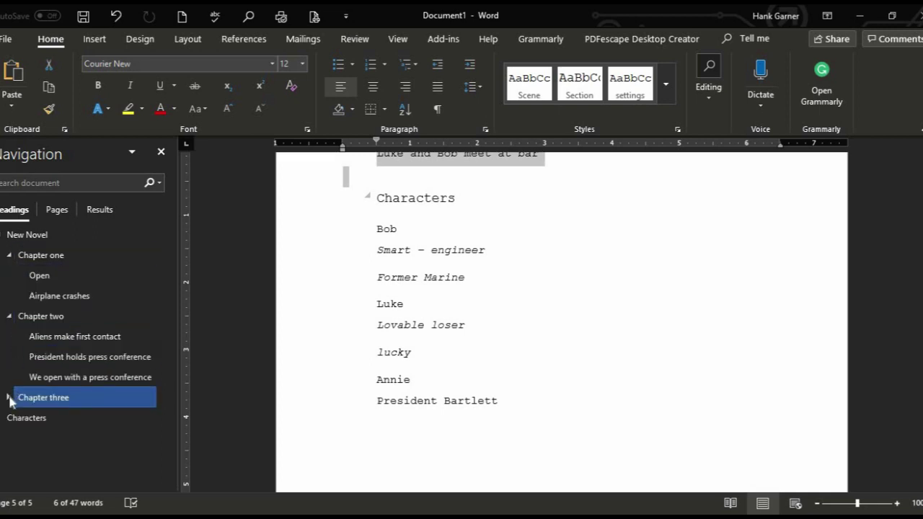
{"action": "left_click", "coordinate": [8, 398]}
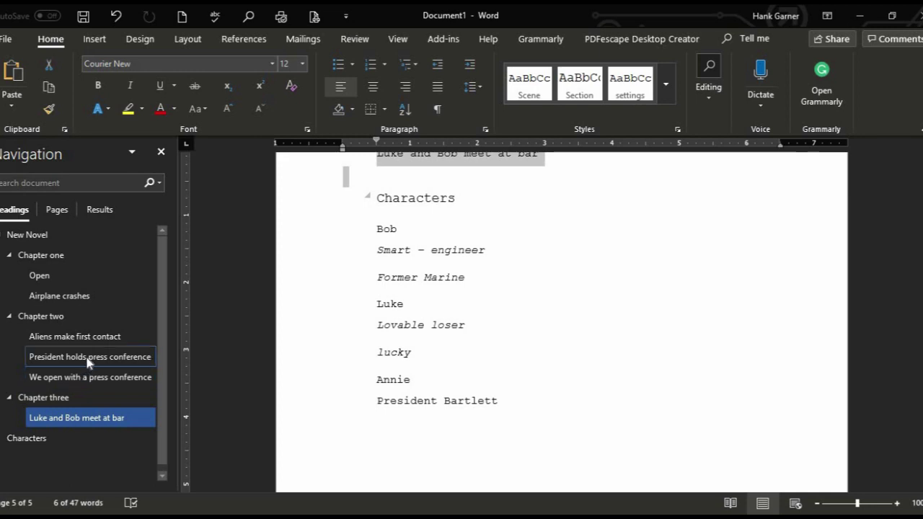
Drag 'President holds press conference' to the top of Chapter one, then check it and the Open scene
{"action": "mouse_move", "coordinate": [88, 361]}
{"action": "left_mouse_down"}
{"action": "mouse_move", "coordinate": [86, 426]}
{"action": "mouse_move", "coordinate": [84, 360]}
{"action": "left_mouse_up"}
{"action": "left_click_drag", "start_coordinate": [84, 361], "coordinate": [78, 274]}
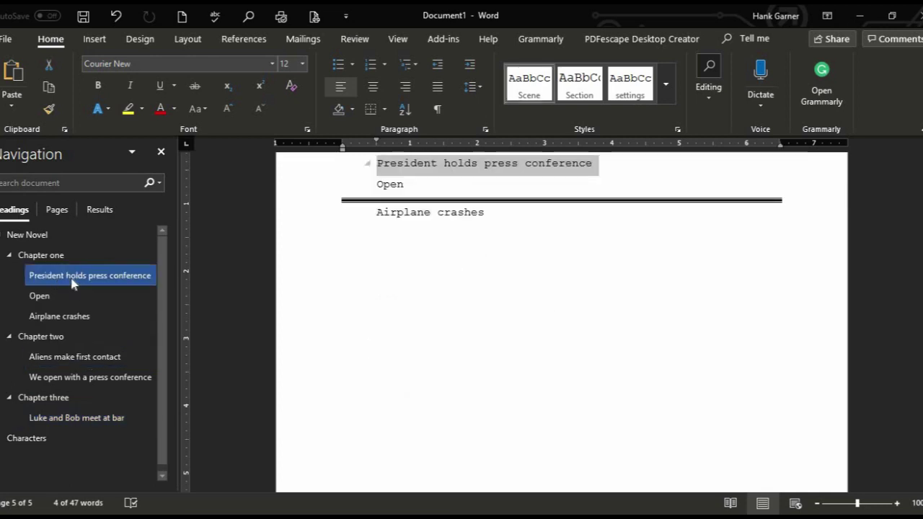
{"action": "scroll", "coordinate": [332, 295], "scroll_direction": "up", "scroll_amount": 4}
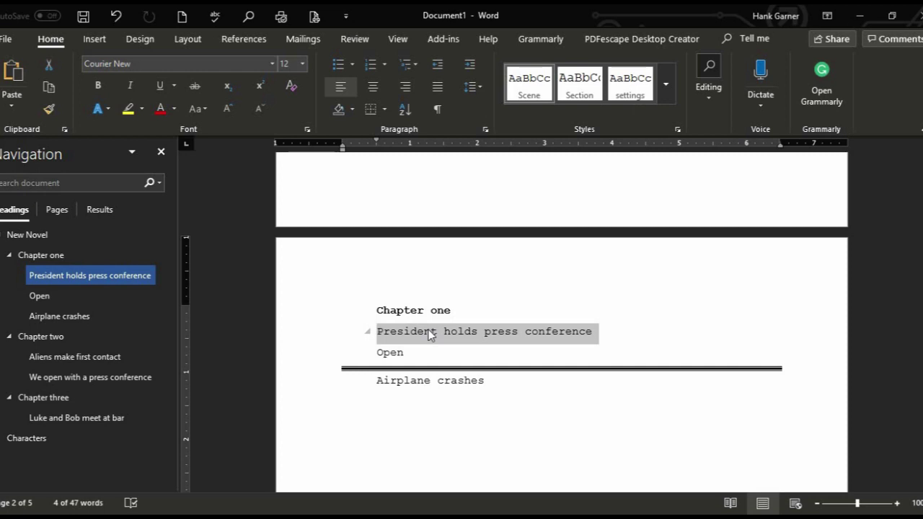
{"action": "key", "text": "Down"}
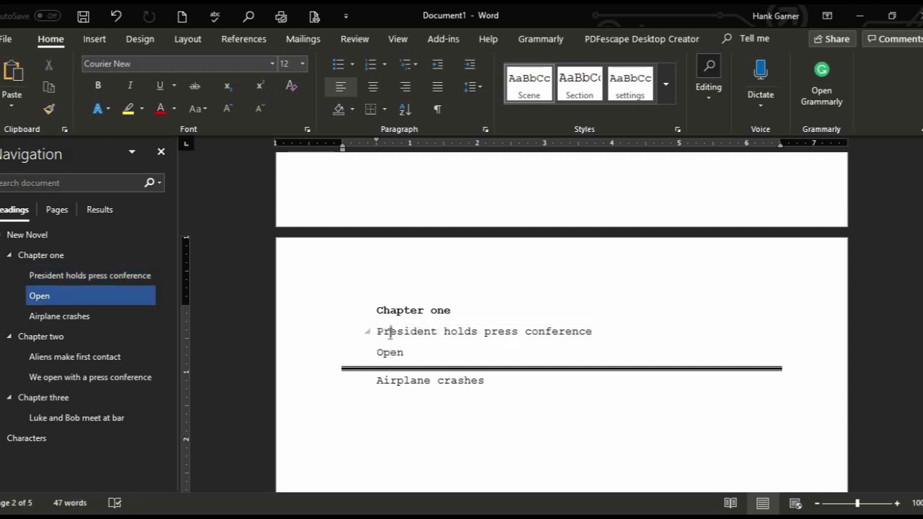
{"action": "left_click", "coordinate": [390, 332]}
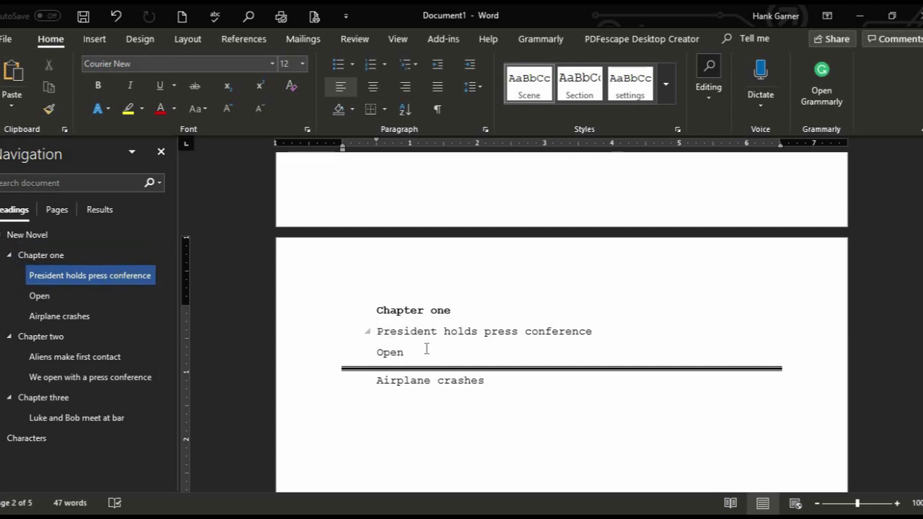
{"action": "left_click", "coordinate": [51, 298]}
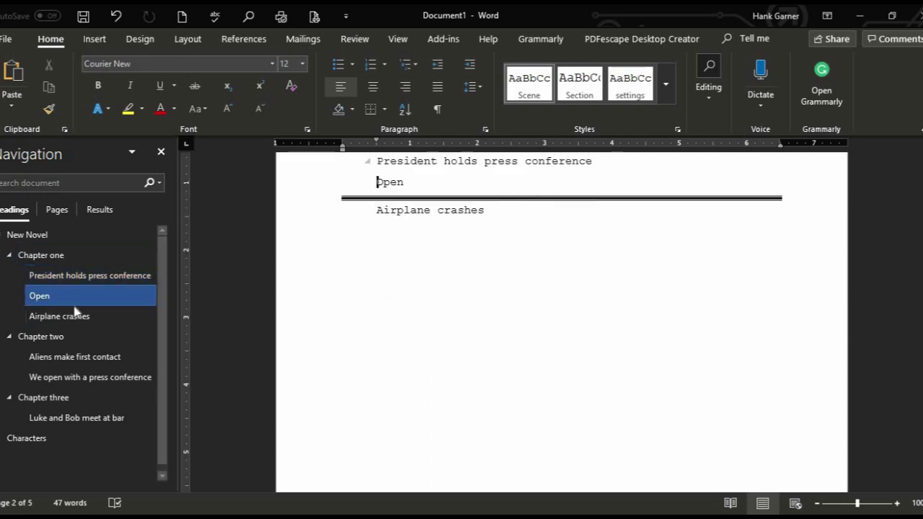
Step through Airplane crashes and Chapter one to reach 'We open with a press conference'
{"action": "left_click", "coordinate": [150, 317]}
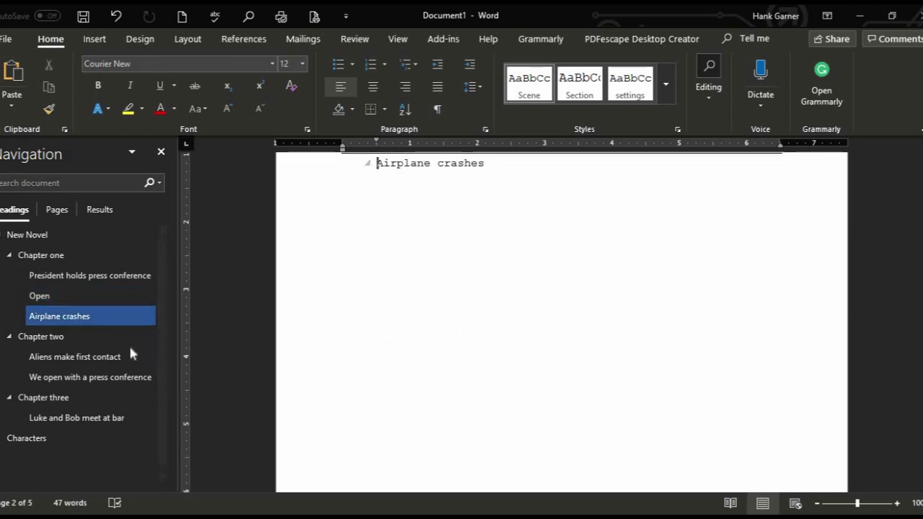
{"action": "left_click", "coordinate": [36, 255]}
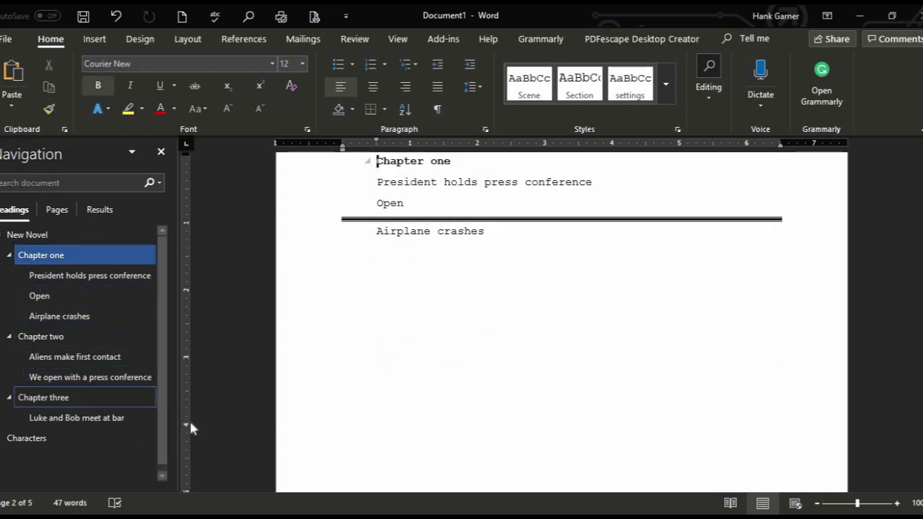
{"action": "left_click", "coordinate": [104, 378]}
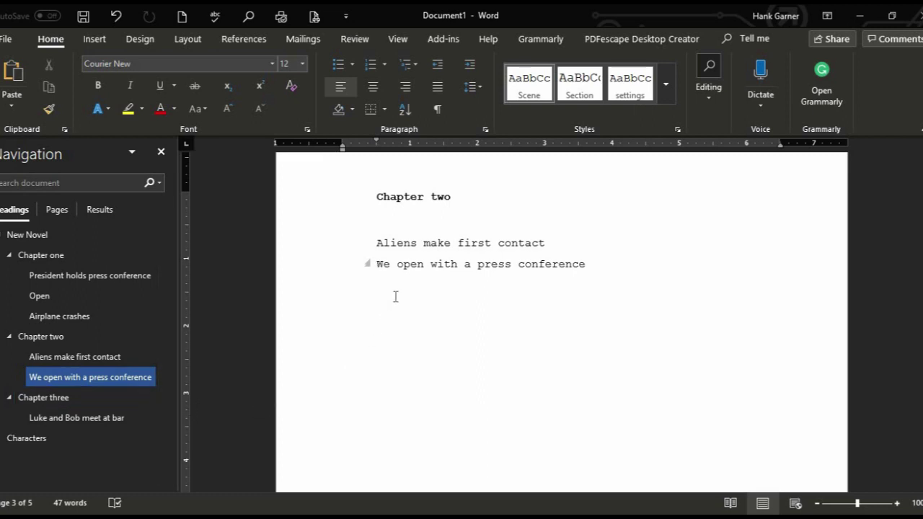
Drag 'We open with a press conference' and 'Aliens make first contact' into Chapter one after Open
{"action": "left_click_drag", "start_coordinate": [99, 380], "coordinate": [102, 288]}
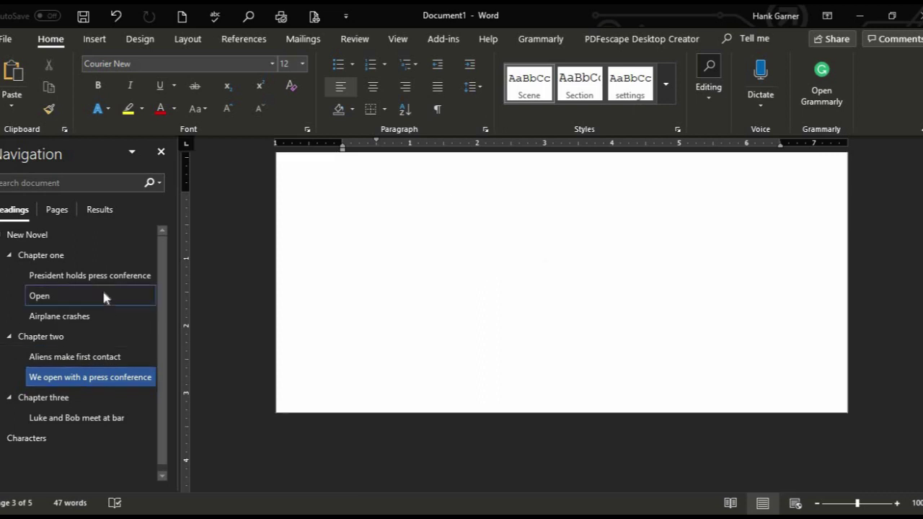
{"action": "left_click", "coordinate": [72, 316]}
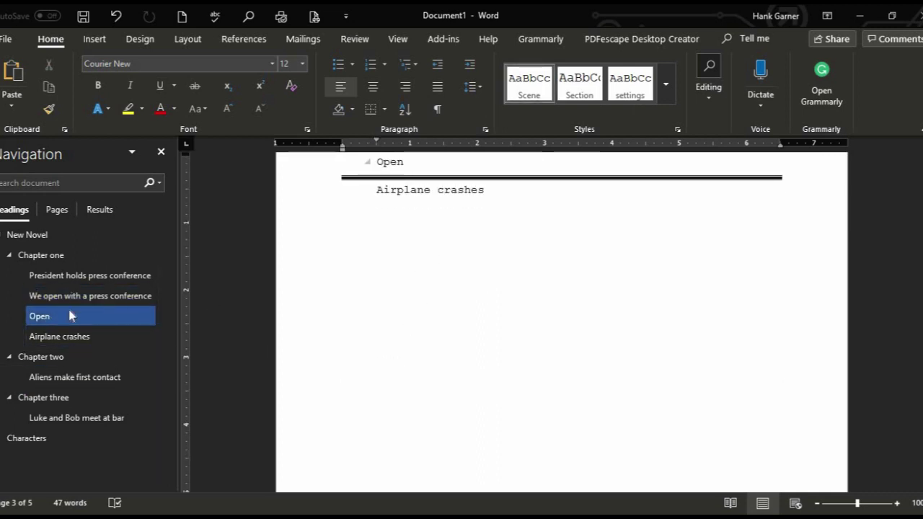
{"action": "left_click", "coordinate": [367, 162]}
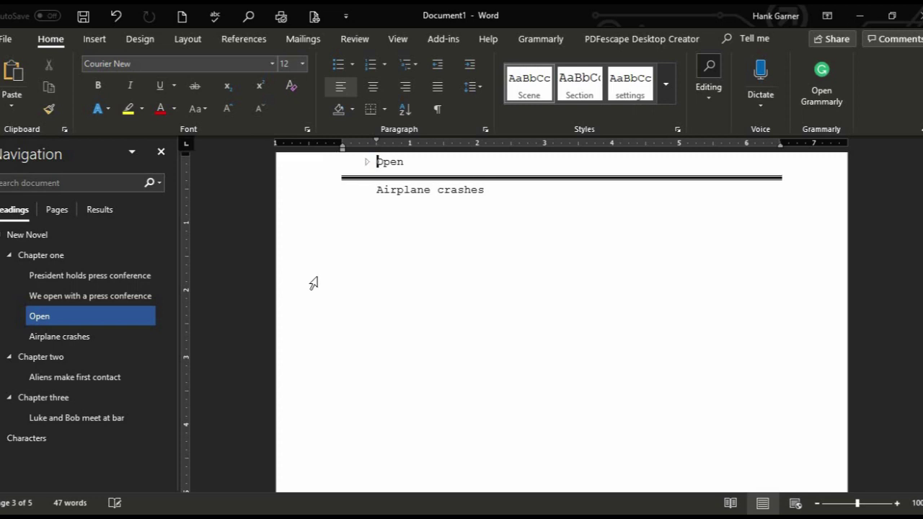
{"action": "mouse_move", "coordinate": [50, 315]}
{"action": "left_mouse_down"}
{"action": "mouse_move", "coordinate": [55, 299]}
{"action": "mouse_move", "coordinate": [54, 323]}
{"action": "left_mouse_up"}
{"action": "left_click_drag", "start_coordinate": [56, 377], "coordinate": [62, 277]}
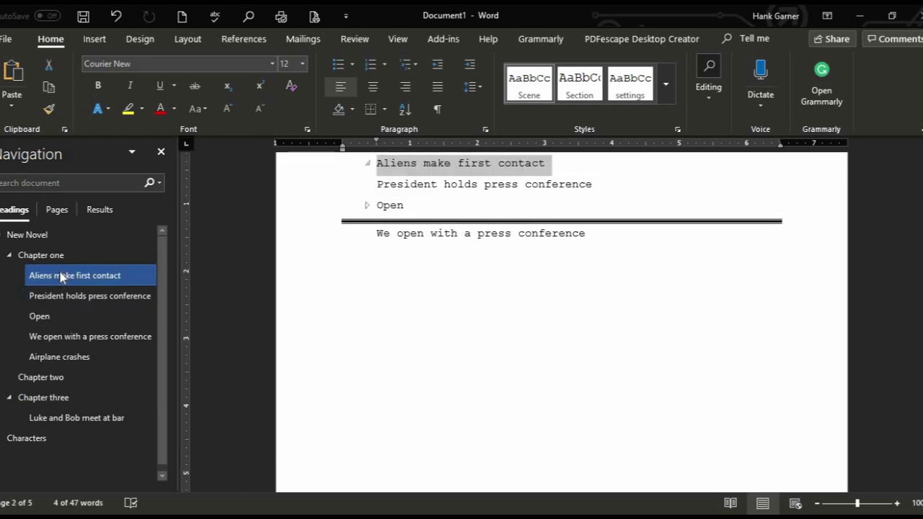
{"action": "left_click_drag", "start_coordinate": [63, 283], "coordinate": [58, 351]}
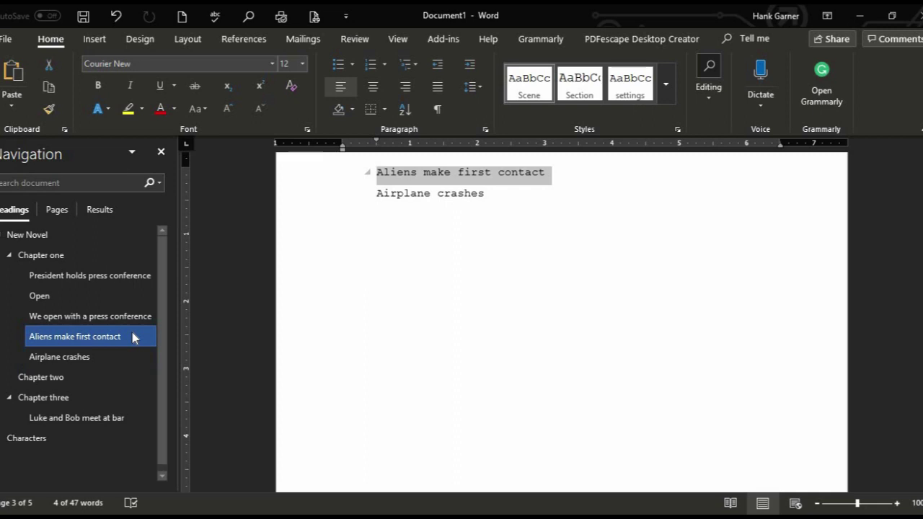
{"action": "left_click", "coordinate": [366, 49]}
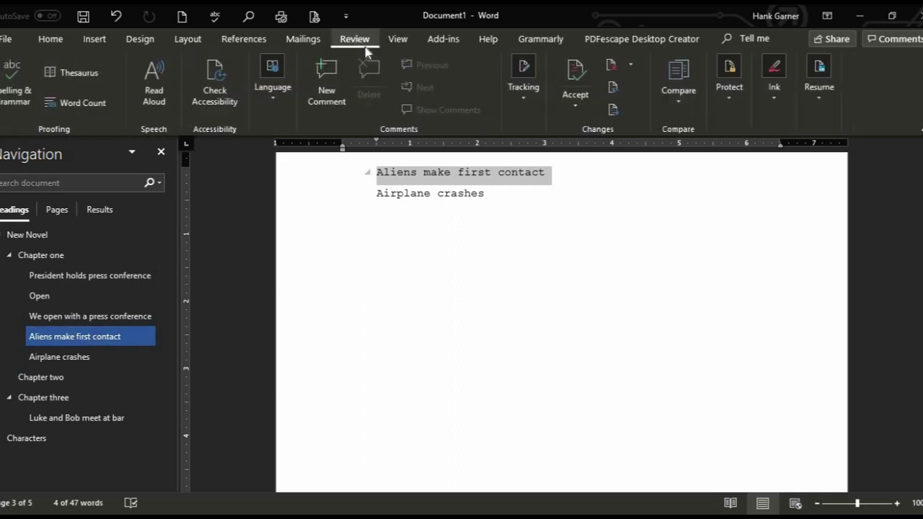
Turn on Track Changes and jump back to Chapter one's Open heading
{"action": "left_click", "coordinate": [525, 78]}
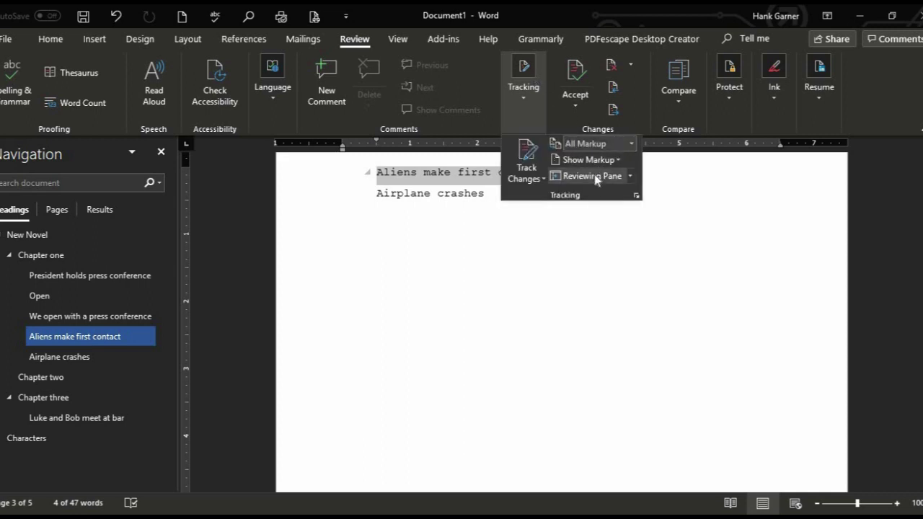
{"action": "left_click", "coordinate": [537, 179]}
{"action": "left_click", "coordinate": [544, 197]}
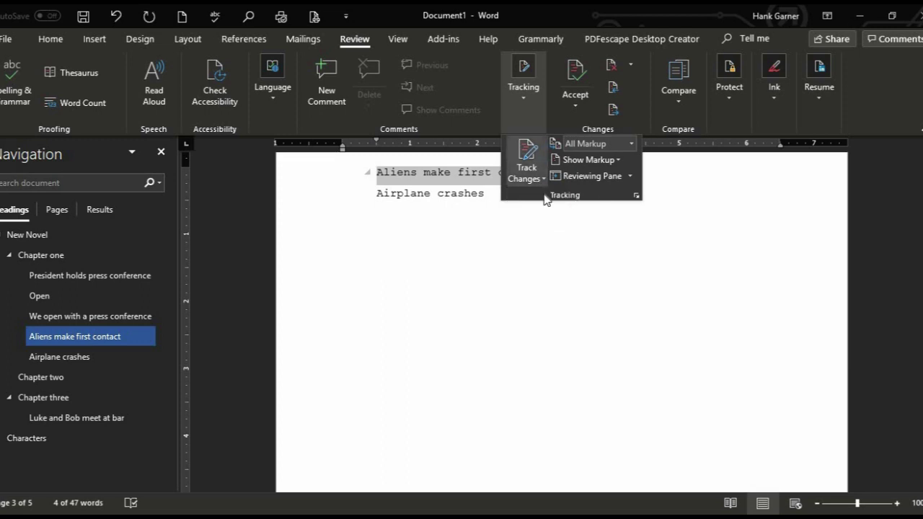
{"action": "left_click", "coordinate": [40, 297]}
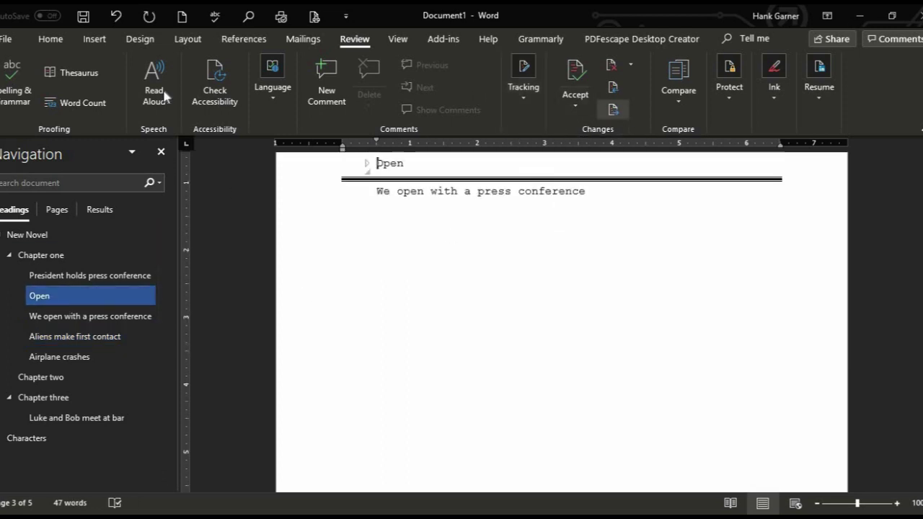
{"action": "left_click", "coordinate": [51, 39]}
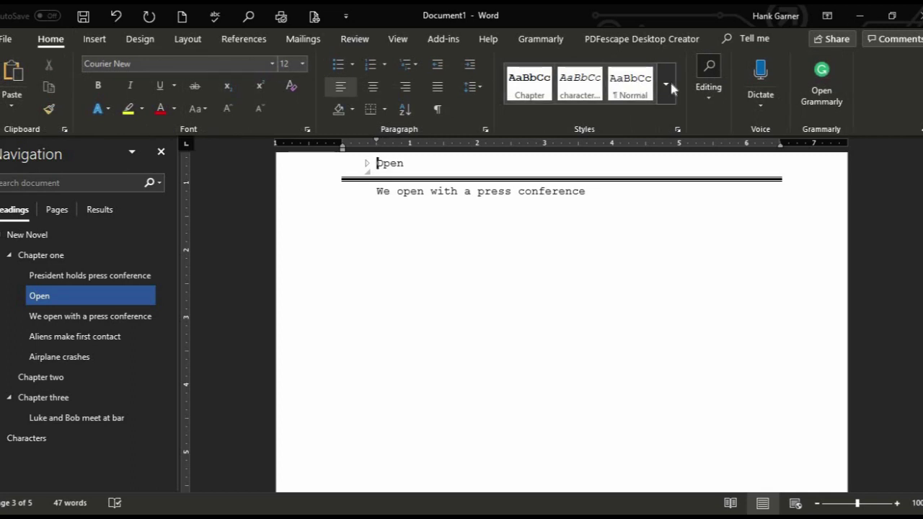
Attempt a new 'settings' style, dismiss the duplicate-name warning, cancel, and expand the style gallery
{"action": "left_click", "coordinate": [667, 84]}
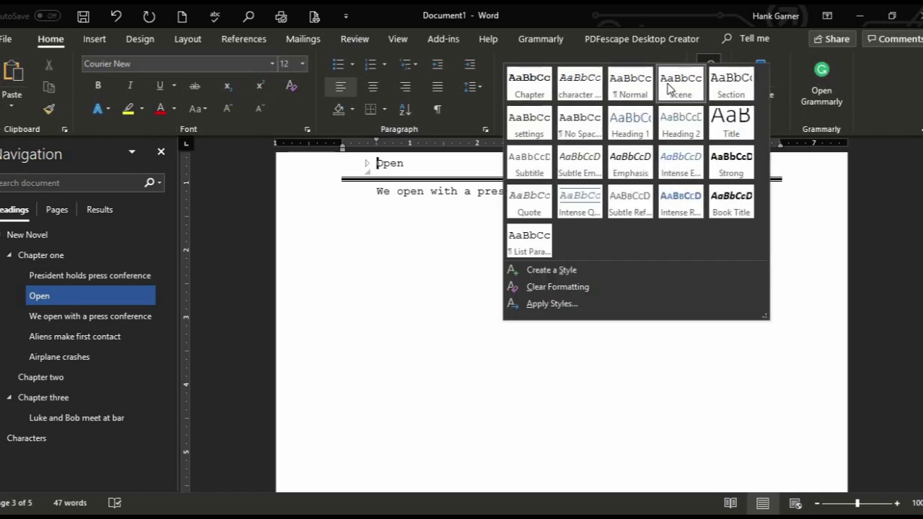
{"action": "left_click", "coordinate": [552, 271]}
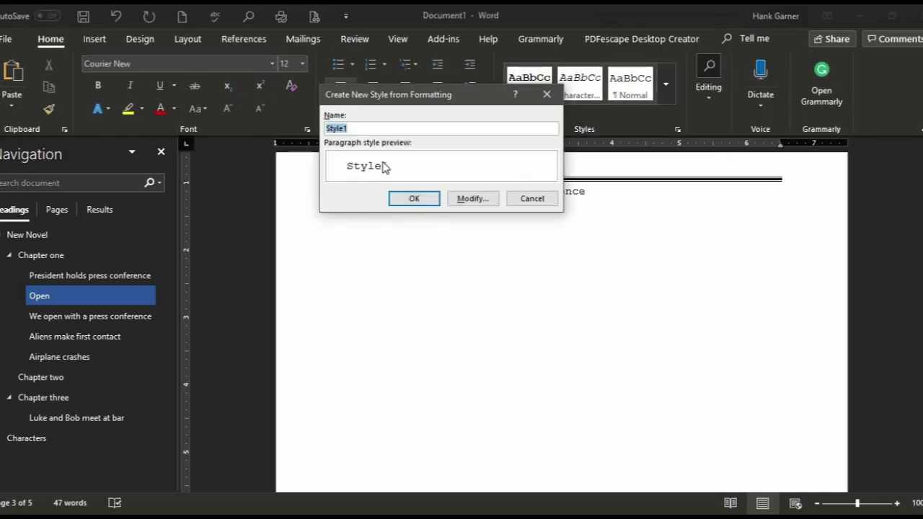
{"action": "type", "text": "s"}
{"action": "key", "text": "Return"}
{"action": "left_click", "coordinate": [466, 305]}
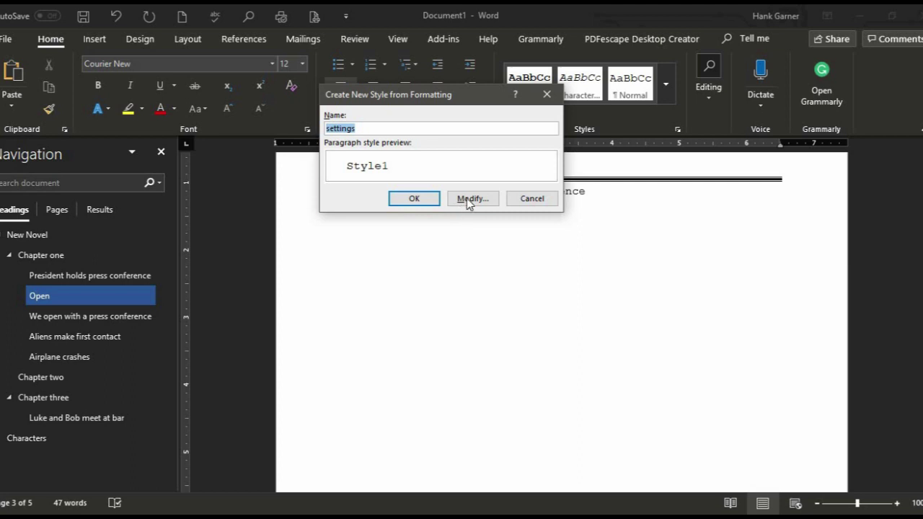
{"action": "left_click", "coordinate": [473, 198]}
{"action": "left_click", "coordinate": [466, 305]}
{"action": "left_click", "coordinate": [532, 198]}
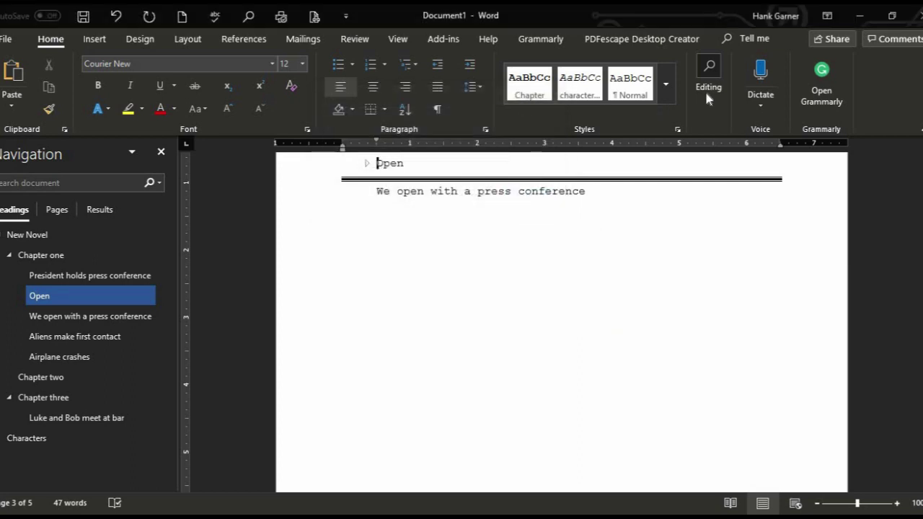
{"action": "left_click", "coordinate": [665, 84]}
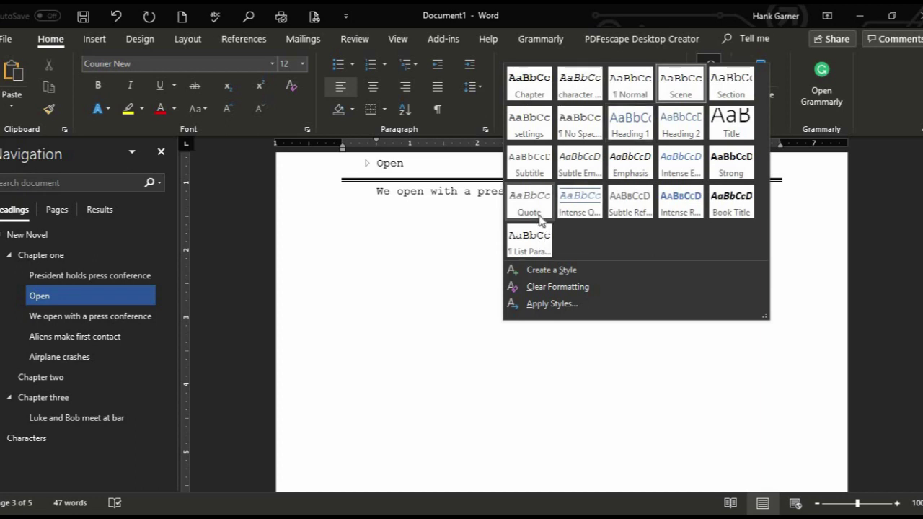
Modify the settings style: based on Heading 2, Courier New, 12 pt, Automatic colour
{"action": "right_click", "coordinate": [524, 125]}
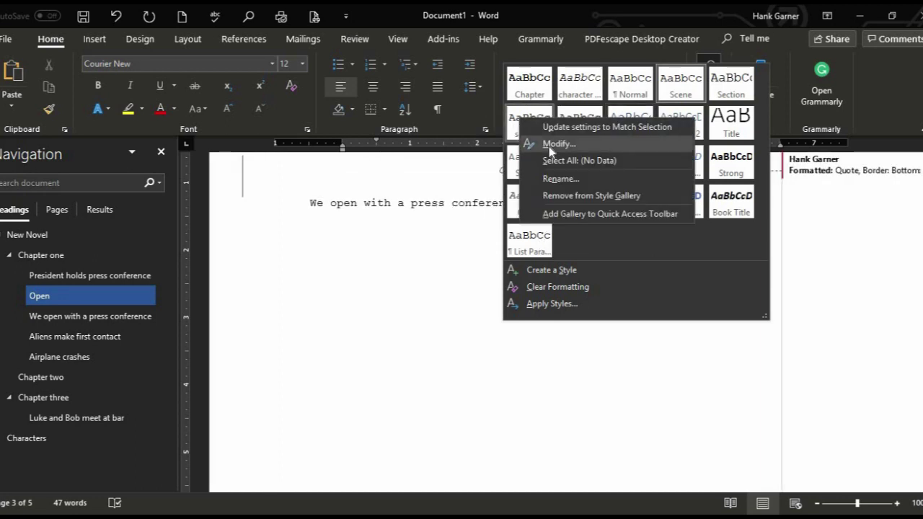
{"action": "left_click", "coordinate": [525, 144]}
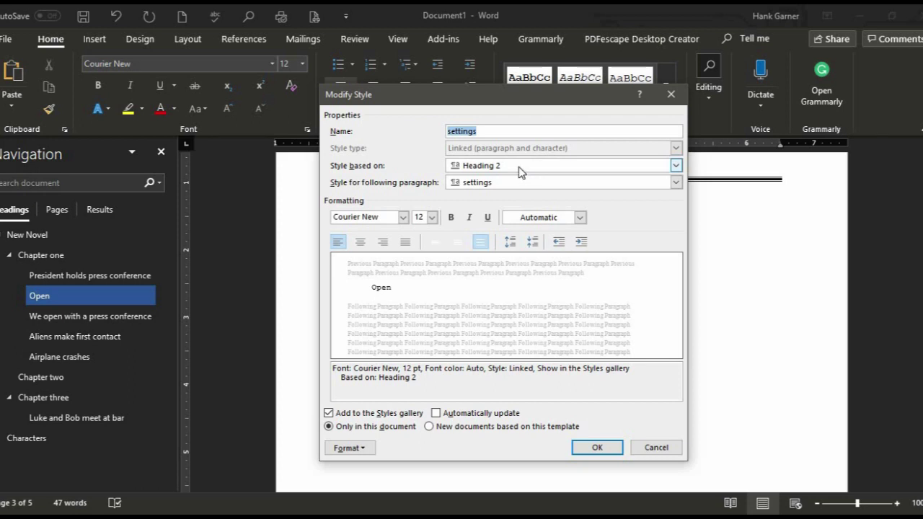
{"action": "left_click", "coordinate": [502, 174]}
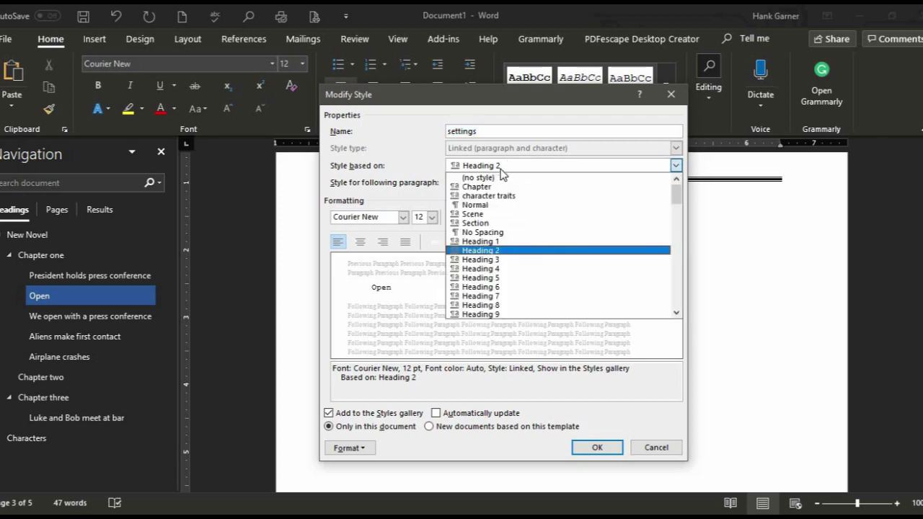
{"action": "left_click", "coordinate": [501, 168]}
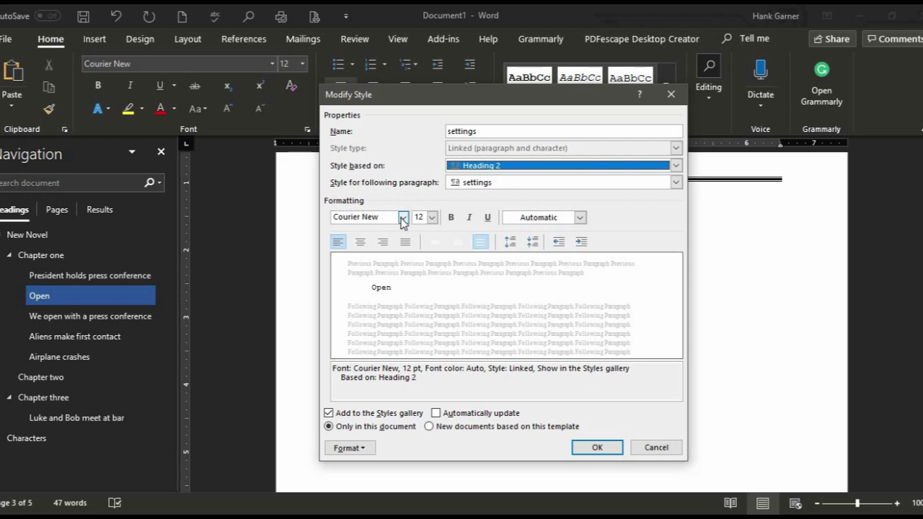
{"action": "left_click", "coordinate": [403, 218]}
{"action": "left_click", "coordinate": [363, 267]}
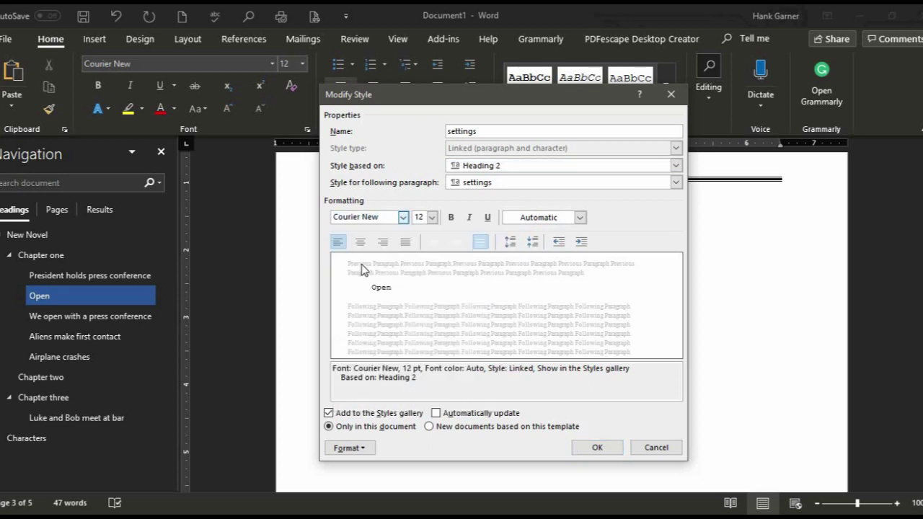
{"action": "left_click", "coordinate": [431, 218]}
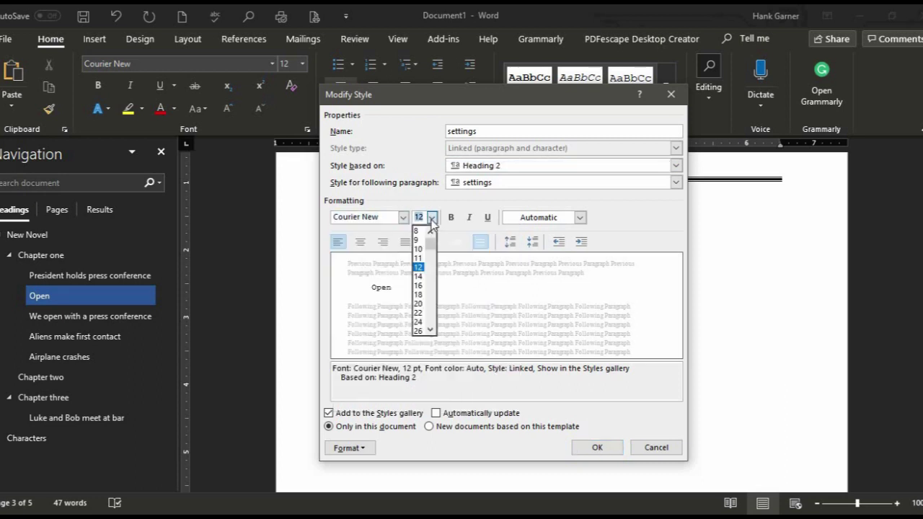
{"action": "left_click", "coordinate": [431, 219]}
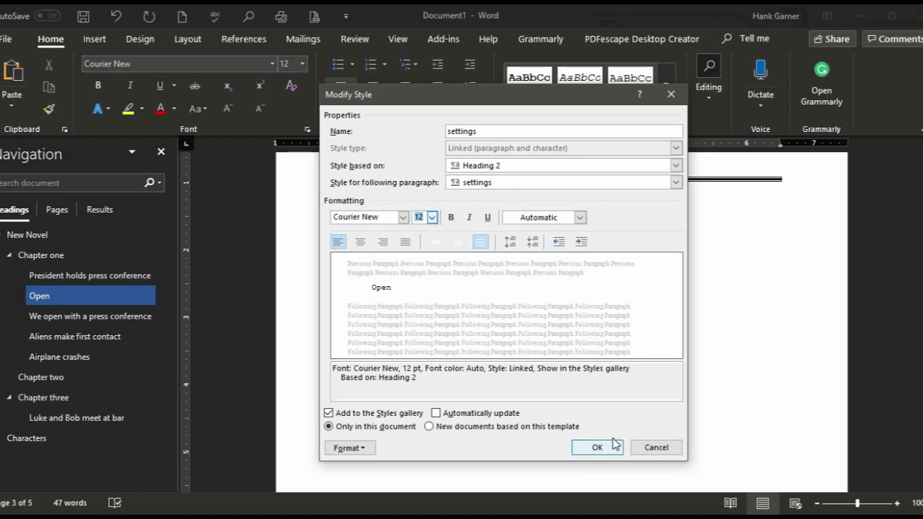
{"action": "left_click", "coordinate": [579, 217]}
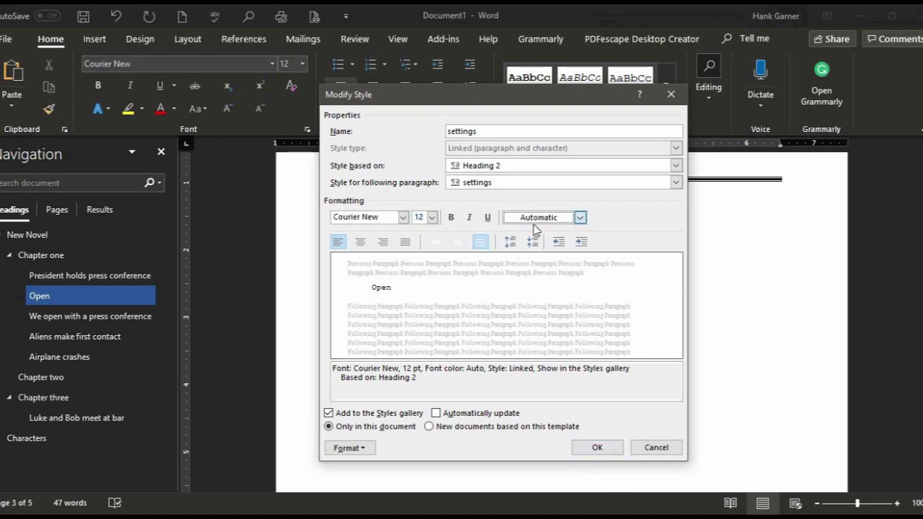
{"action": "left_click", "coordinate": [517, 242]}
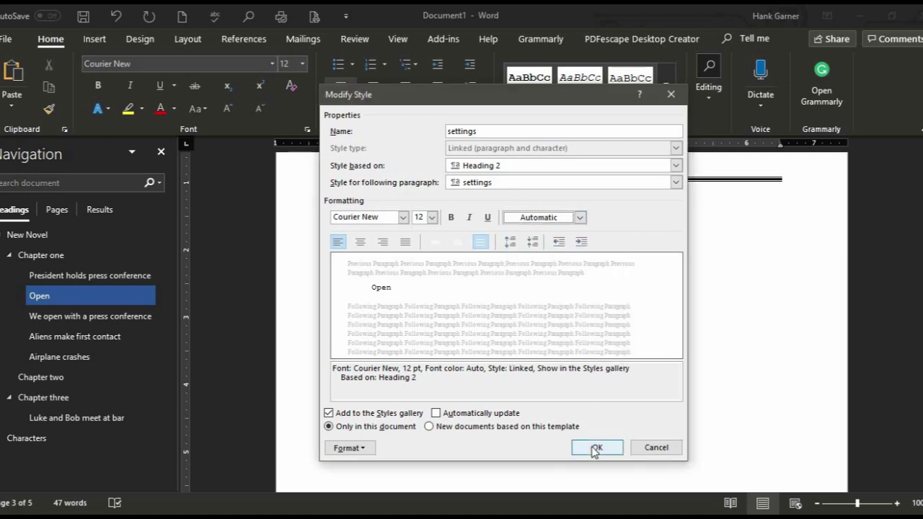
{"action": "left_click", "coordinate": [597, 447]}
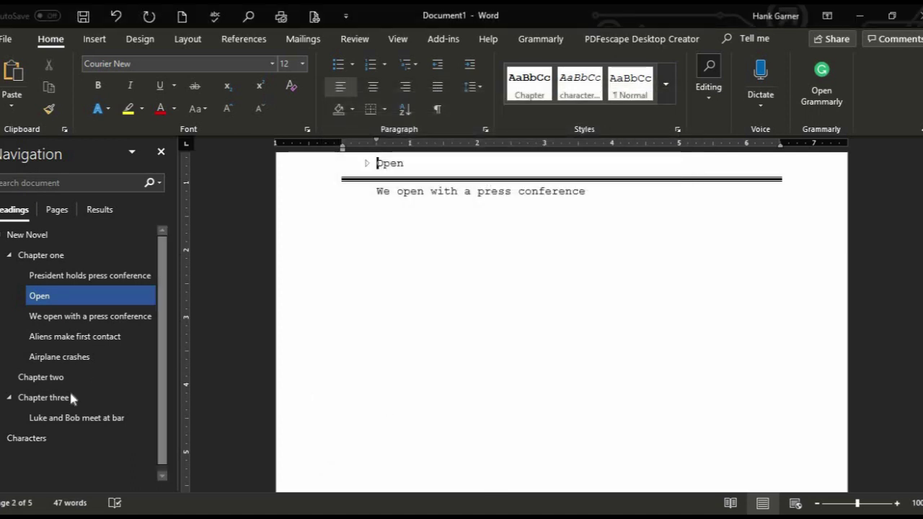